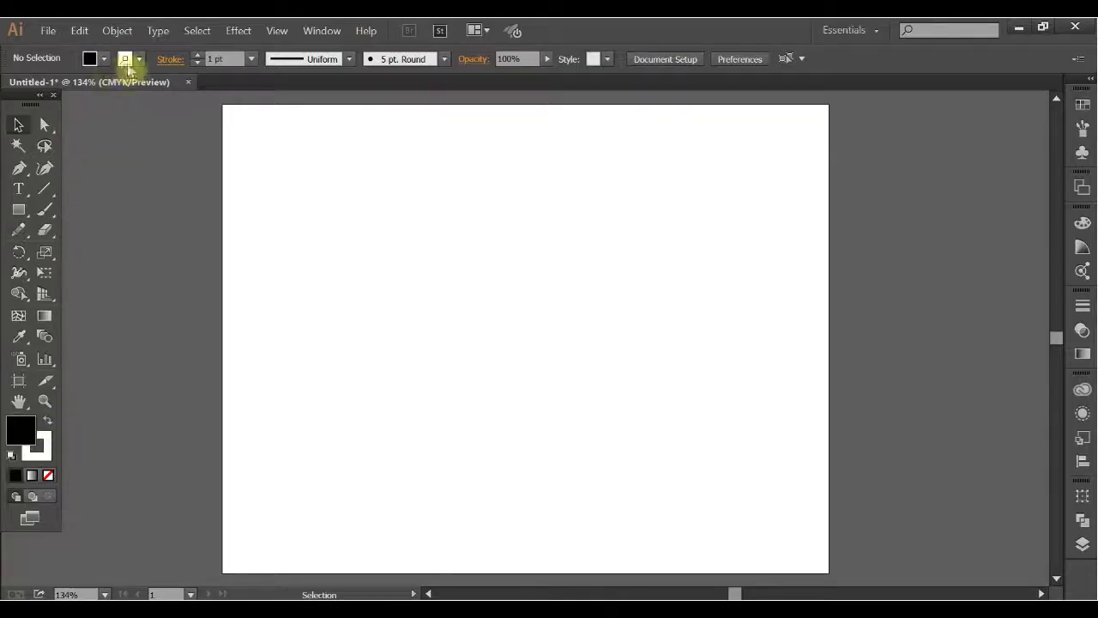
# Set the stroke to None and draw a long thin bar across the artboard
pyautogui.click(124, 58)
pyautogui.click(12, 91)
pyautogui.click(18, 210)
pyautogui.moveTo(305, 215); pyautogui.dragTo(766, 225)
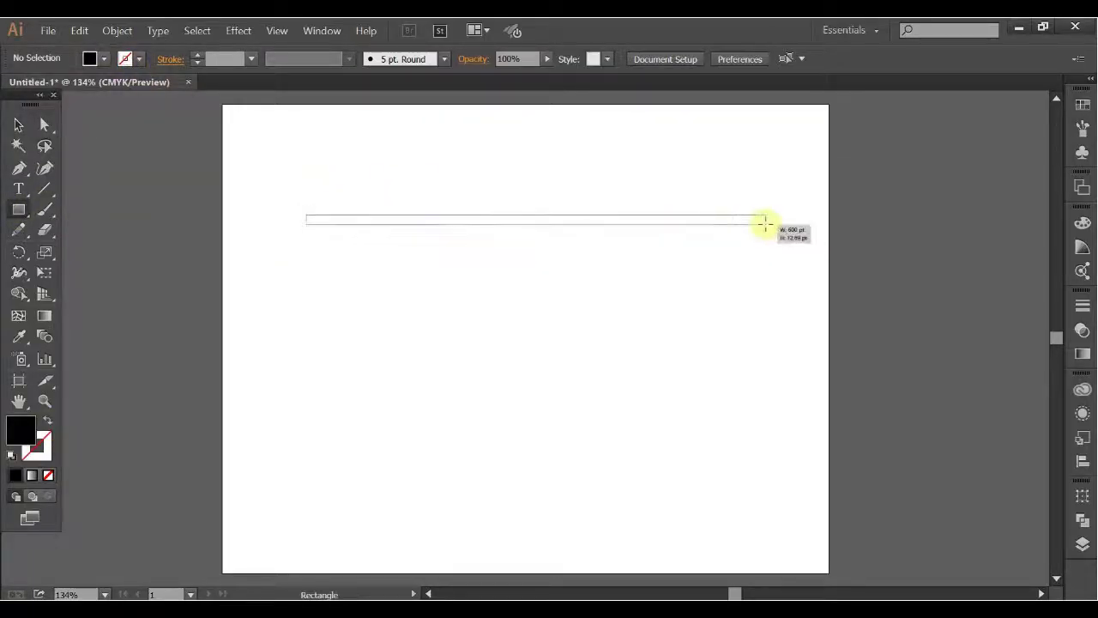
# Add anchor points to the bar and drag its left end down into an angled hooked bend
pyautogui.click(18, 168)
pyautogui.click(504, 220)
pyautogui.press('a')
pyautogui.moveTo(306, 220); pyautogui.dragTo(306, 271)
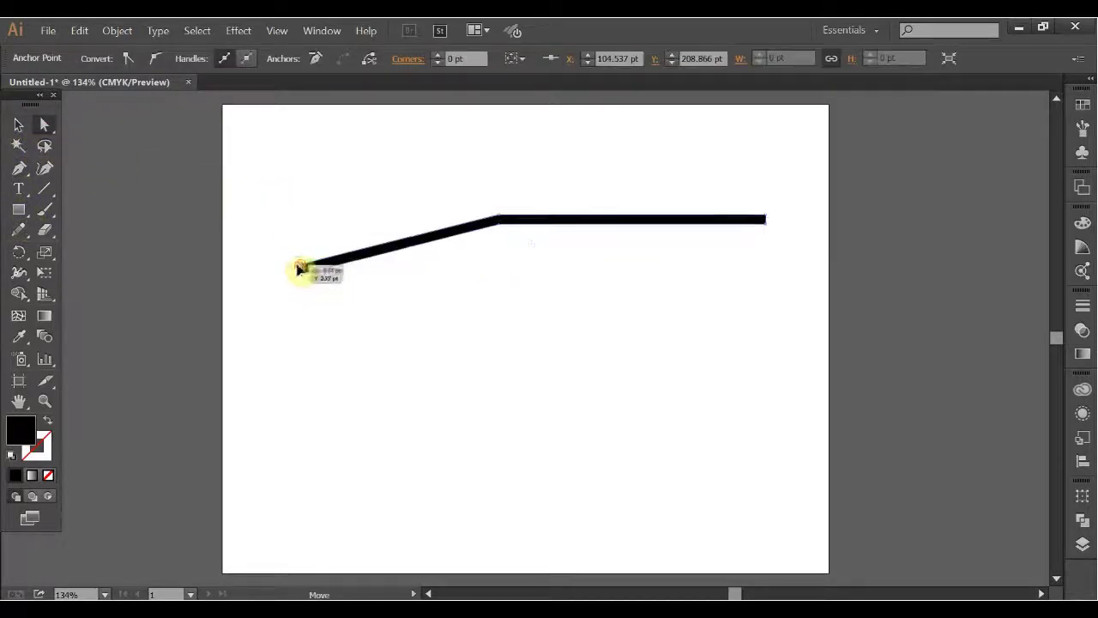
pyautogui.press('p')
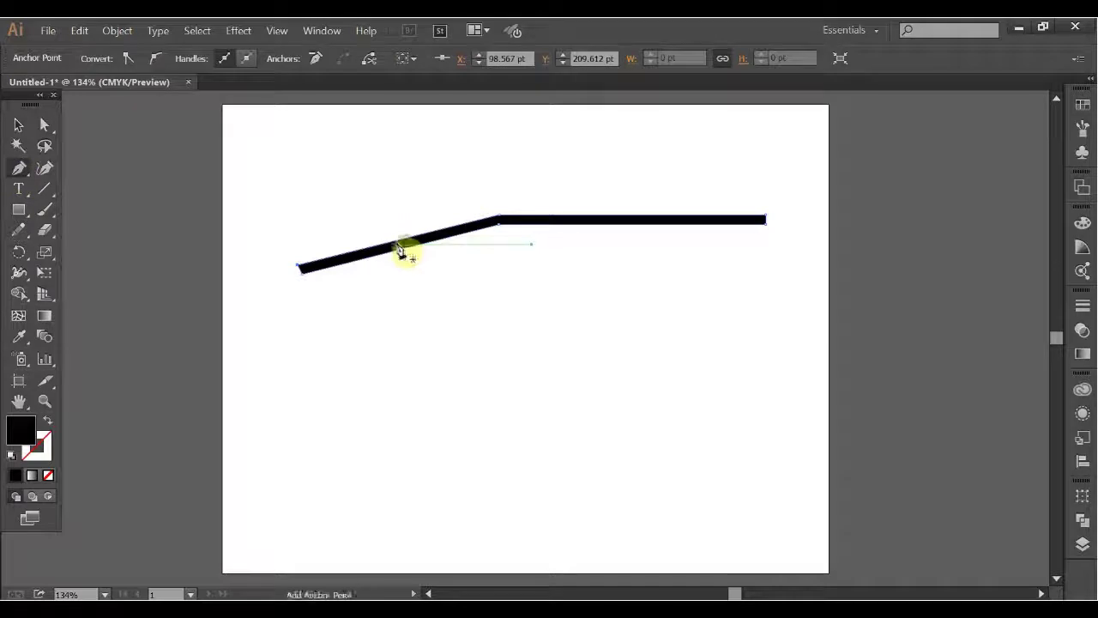
pyautogui.press('a')
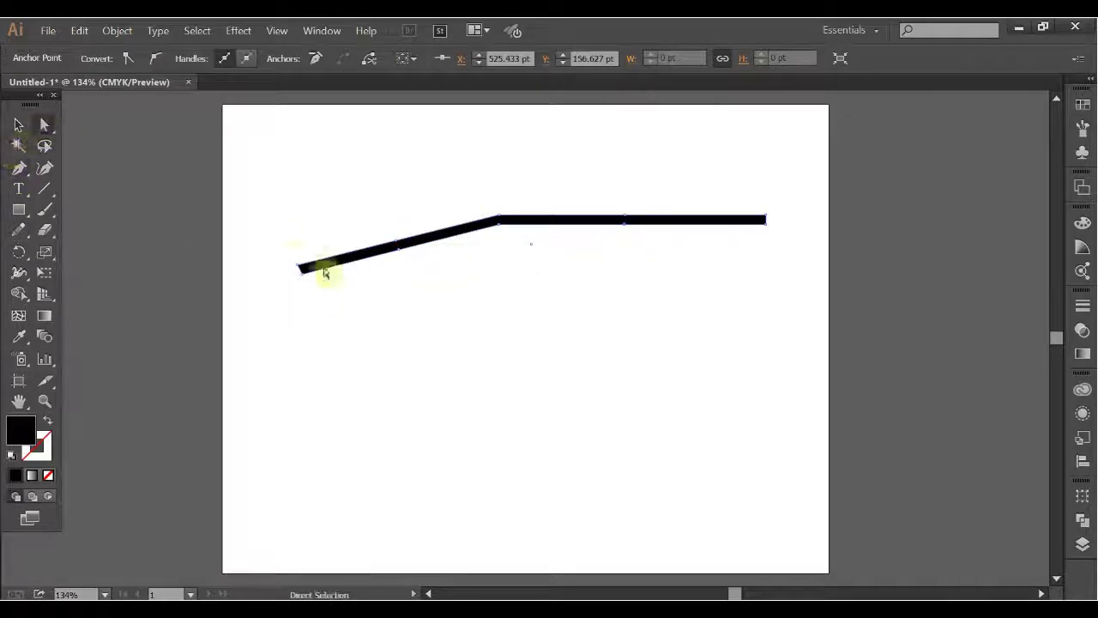
pyautogui.moveTo(302, 268); pyautogui.dragTo(311, 287)
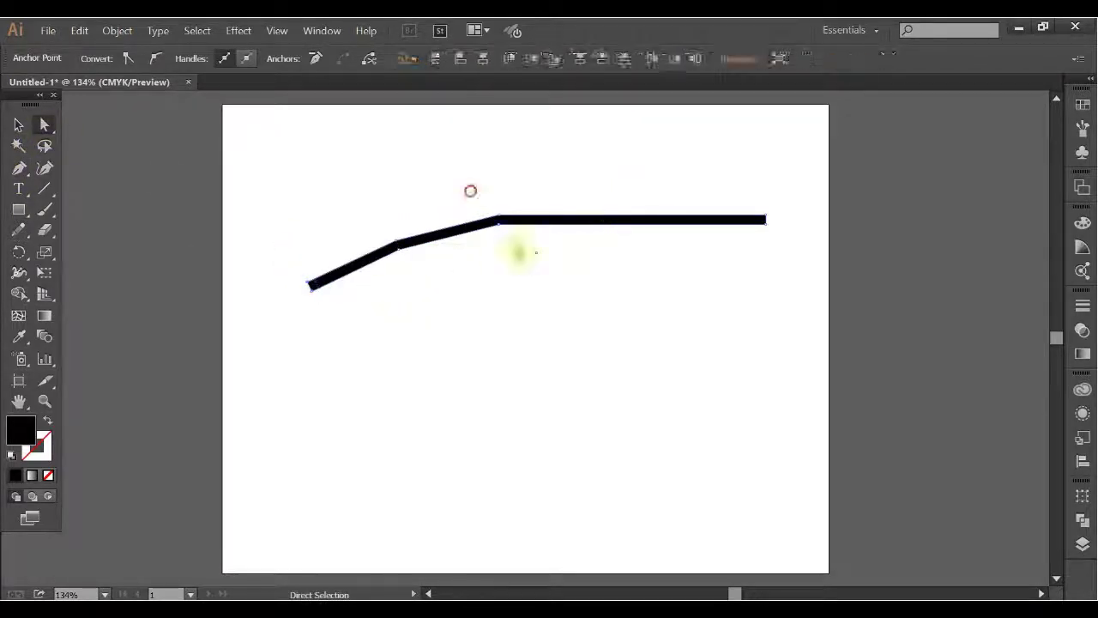
pyautogui.moveTo(499, 220); pyautogui.dragTo(499, 233)
pyautogui.click(400, 282)
pyautogui.moveTo(400, 247)
pyautogui.mouseDown()
pyautogui.moveTo(403, 266)
pyautogui.moveTo(400, 254)
pyautogui.mouseUp()
pyautogui.moveTo(310, 287); pyautogui.dragTo(323, 300)
# Nudge the middle anchor, then select the anchors at the branch's left end
pyautogui.press('v')
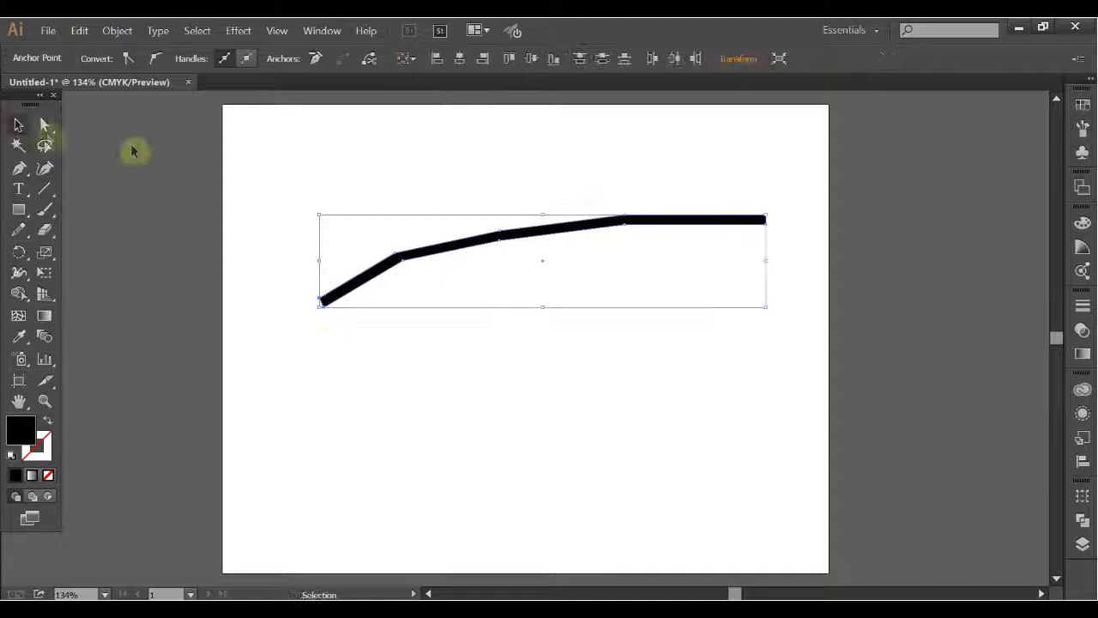
pyautogui.click(46, 126)
pyautogui.moveTo(501, 232); pyautogui.dragTo(496, 235)
pyautogui.click(466, 338)
pyautogui.click(18, 126)
pyautogui.click(45, 129)
pyautogui.moveTo(300, 278); pyautogui.dragTo(358, 344)
pyautogui.keyDown('alt'); pyautogui.scroll(3, 249, 309); pyautogui.keyUp('alt')
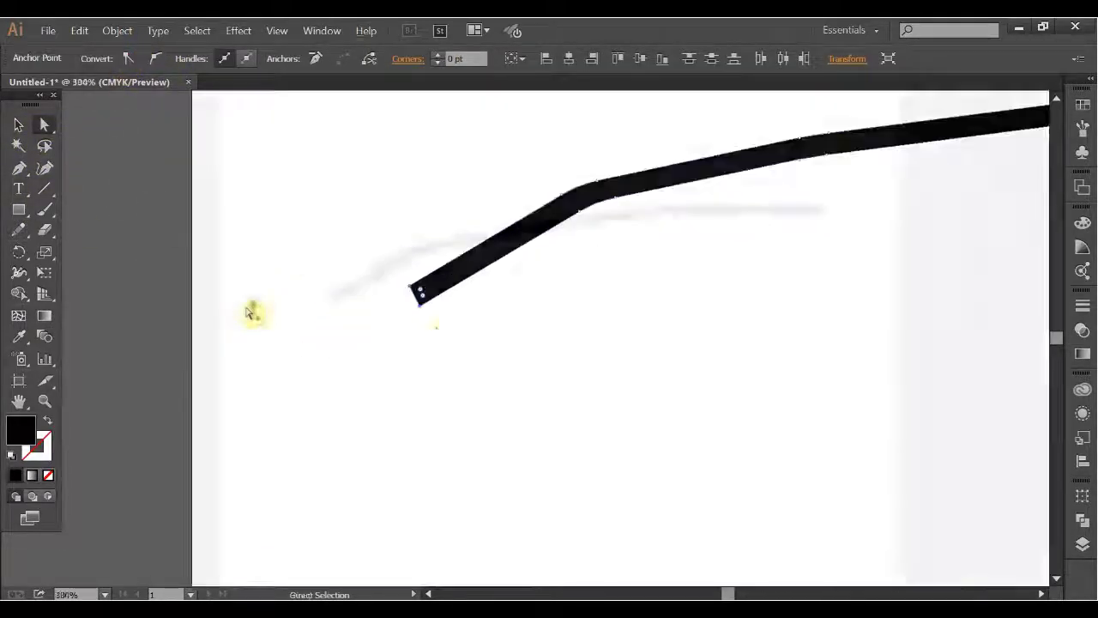
# Scale the left-end anchors into a thin tip and narrow the branch at the bend
pyautogui.press('s')
pyautogui.moveTo(415, 305); pyautogui.dragTo(512, 171)
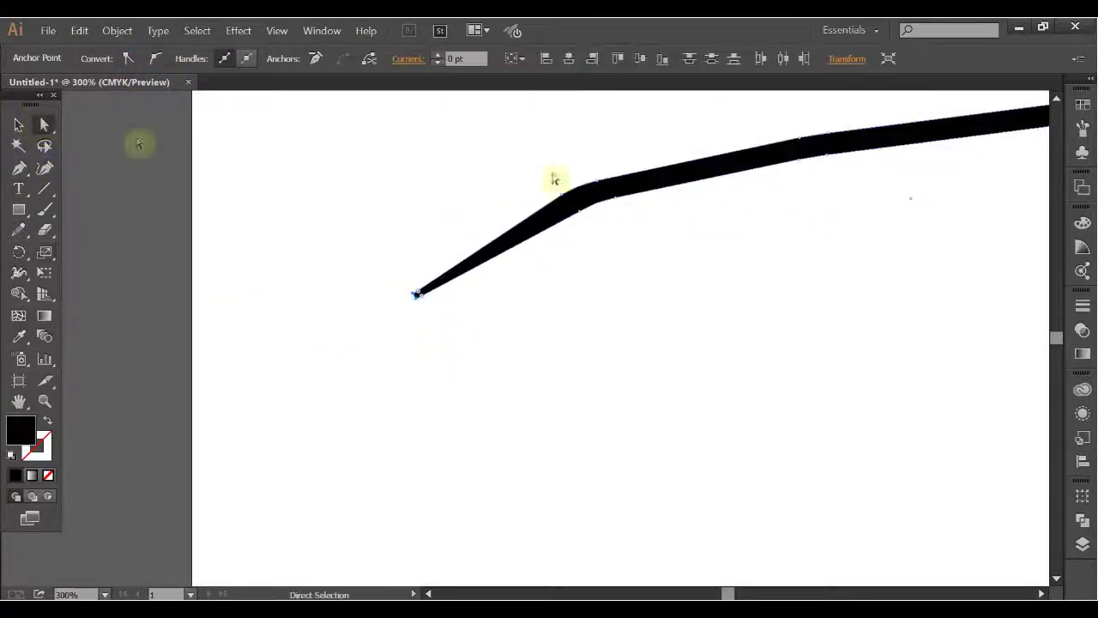
pyautogui.moveTo(586, 232)
pyautogui.mouseDown()
pyautogui.moveTo(573, 213)
pyautogui.moveTo(589, 162)
pyautogui.mouseUp()
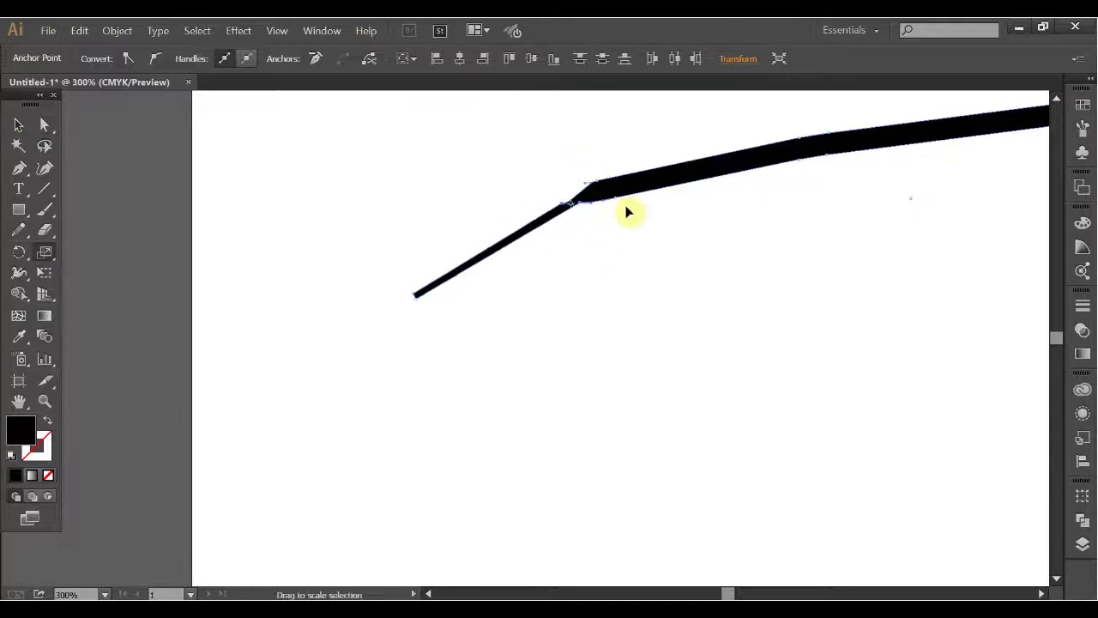
pyautogui.click(45, 126)
pyautogui.moveTo(609, 199); pyautogui.dragTo(605, 195)
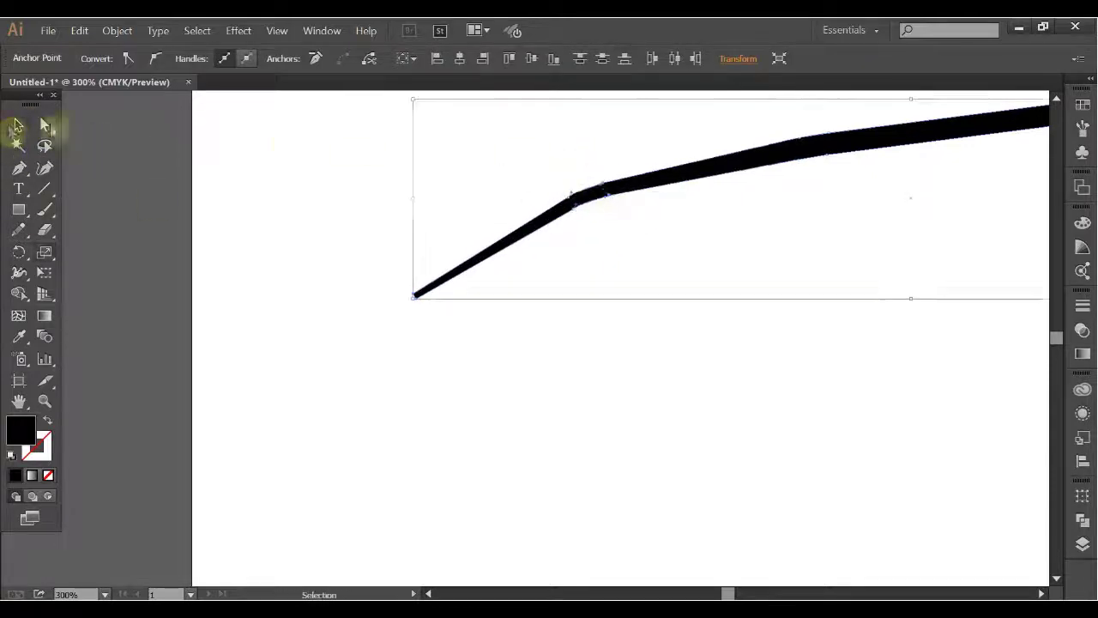
pyautogui.hotkey('ctrl', '0')
pyautogui.hotkey('ctrl', 'shift', 'a')
pyautogui.click(17, 170)
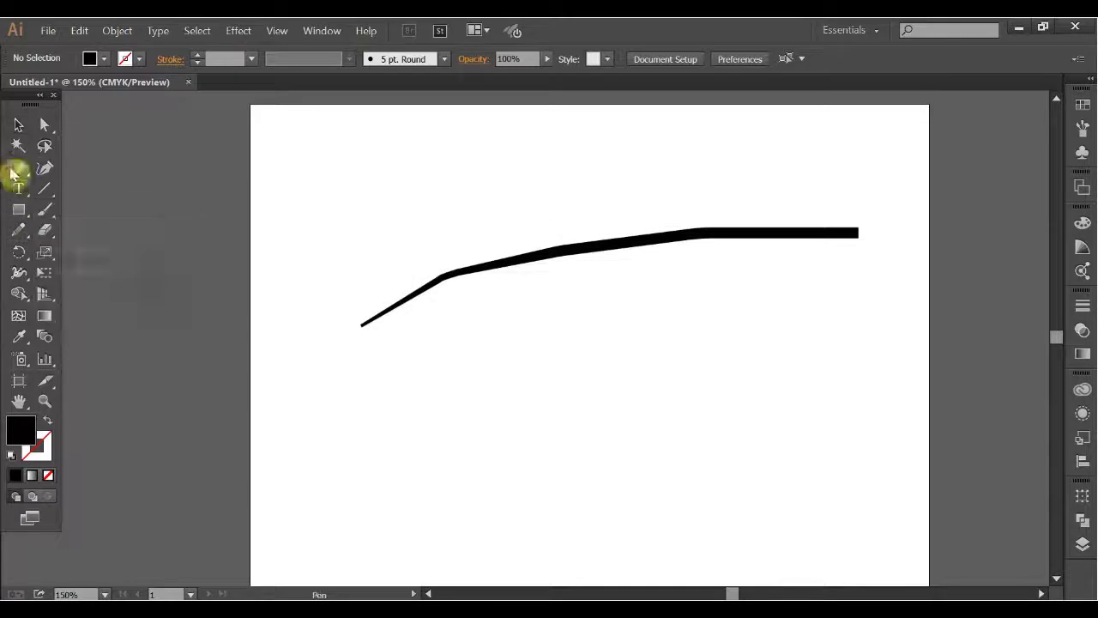
# Draw a curved crescent twig shape above the branch with the Pen tool
pyautogui.click(308, 228)
pyautogui.moveTo(343, 110); pyautogui.dragTo(350, 110)
pyautogui.click(315, 218)
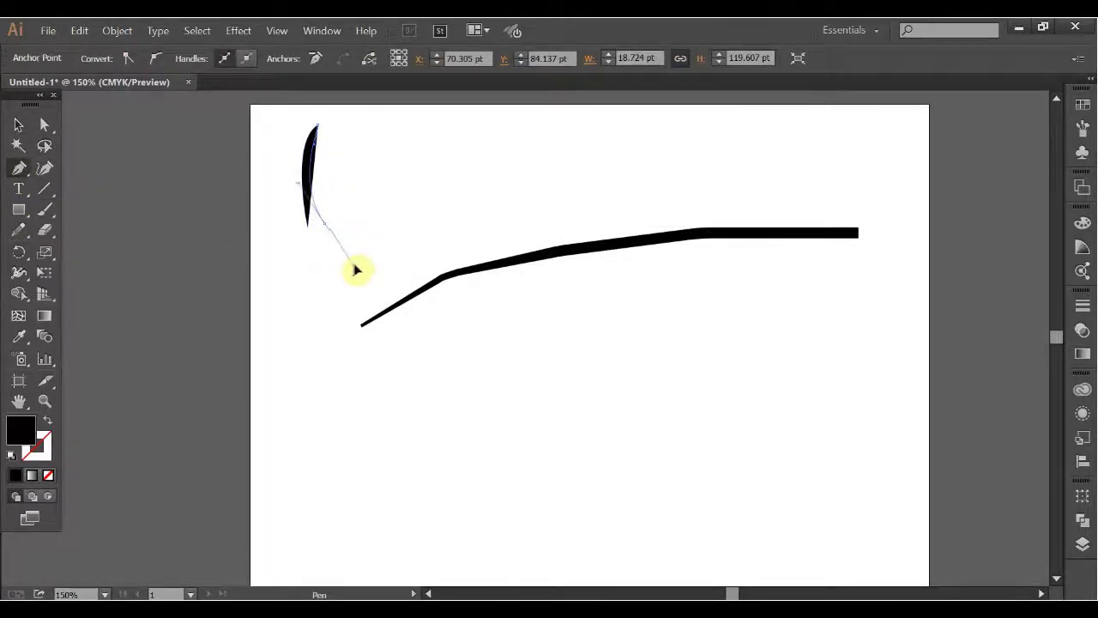
pyautogui.moveTo(343, 261); pyautogui.dragTo(350, 255)
# Squeeze the crescent narrower and duplicate it to the right for mirroring
pyautogui.click(18, 124)
pyautogui.moveTo(327, 177)
pyautogui.mouseDown()
pyautogui.moveTo(317, 228)
pyautogui.moveTo(393, 214)
pyautogui.mouseUp()
pyautogui.click(117, 30)
pyautogui.click(356, 105)
# Mirror the twig copy and attach it to the branch, leaning up-left
pyautogui.click(916, 410)
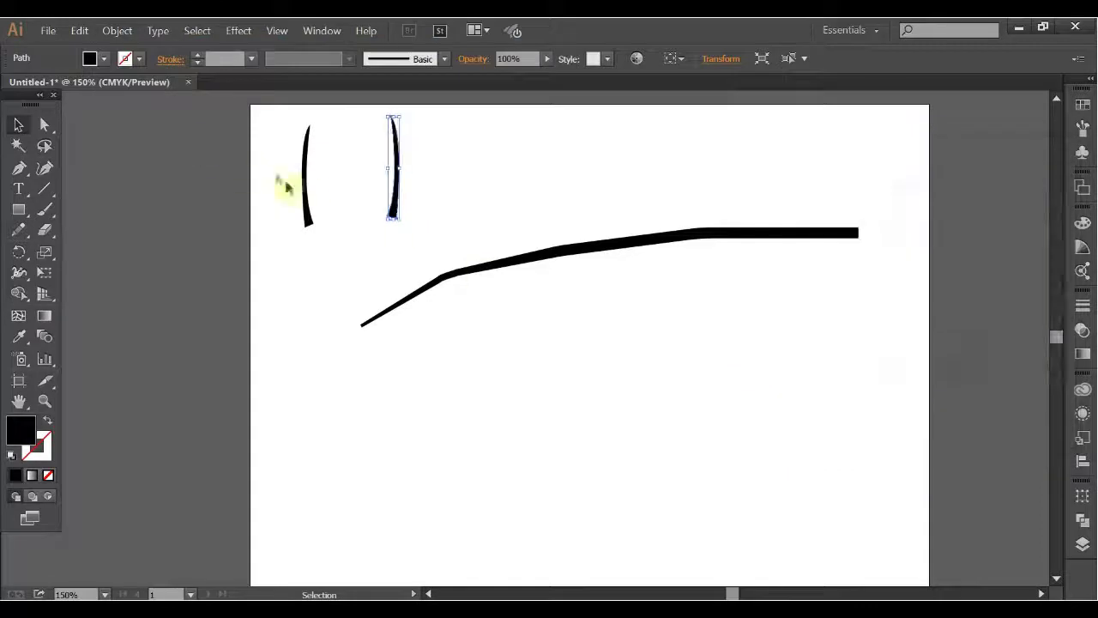
pyautogui.moveTo(306, 187); pyautogui.dragTo(410, 414)
pyautogui.moveTo(400, 216); pyautogui.dragTo(721, 326)
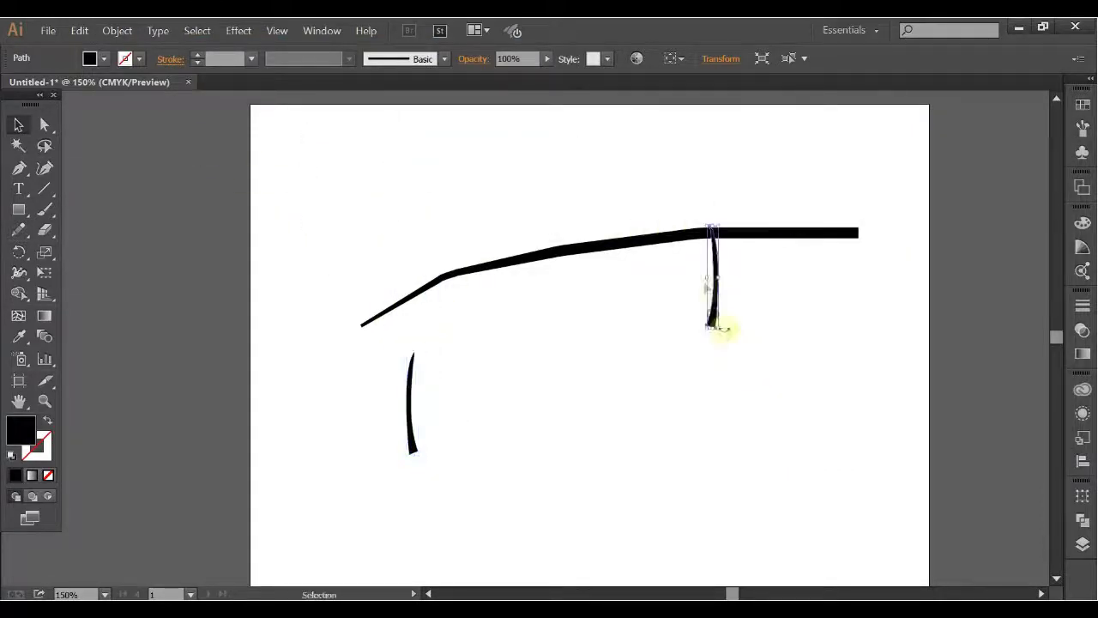
pyautogui.scroll(1, 723, 329)
pyautogui.moveTo(721, 378); pyautogui.dragTo(725, 262)
pyautogui.click(482, 407)
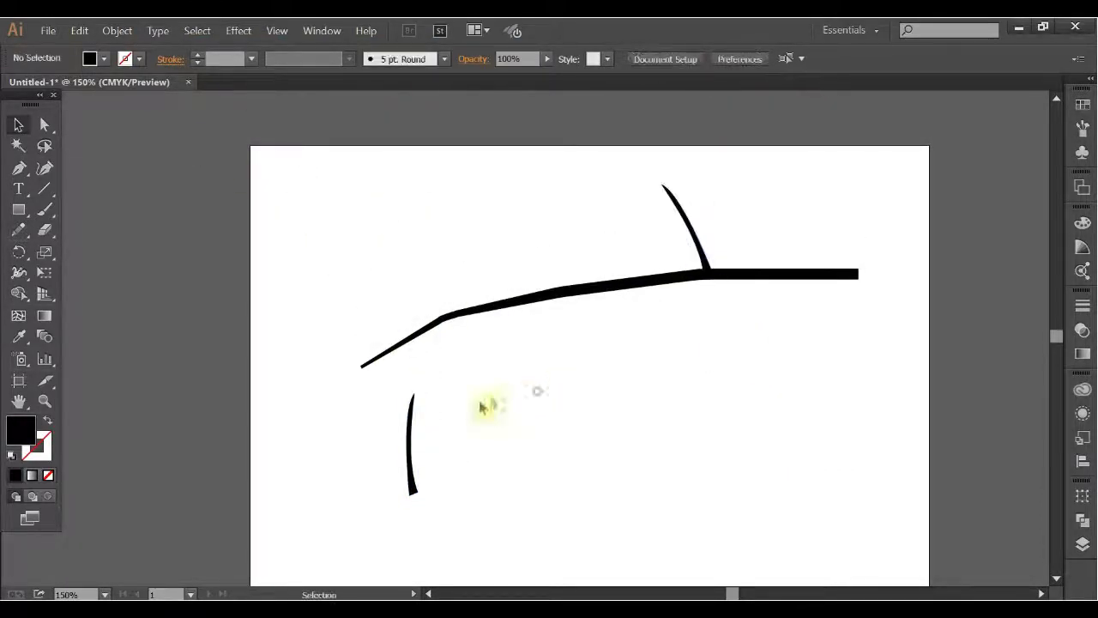
# Attach the lower twig to the branch and add copies above and below it
pyautogui.moveTo(421, 496); pyautogui.dragTo(532, 472)
pyautogui.moveTo(512, 369); pyautogui.dragTo(645, 311)
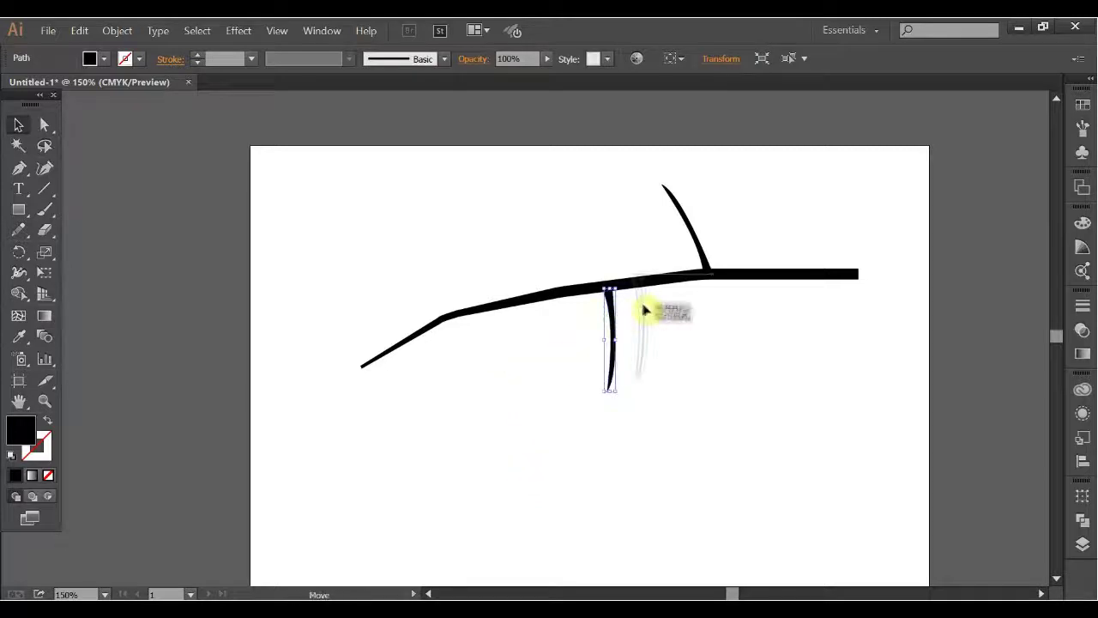
pyautogui.click(552, 348)
pyautogui.moveTo(707, 275); pyautogui.dragTo(589, 283)
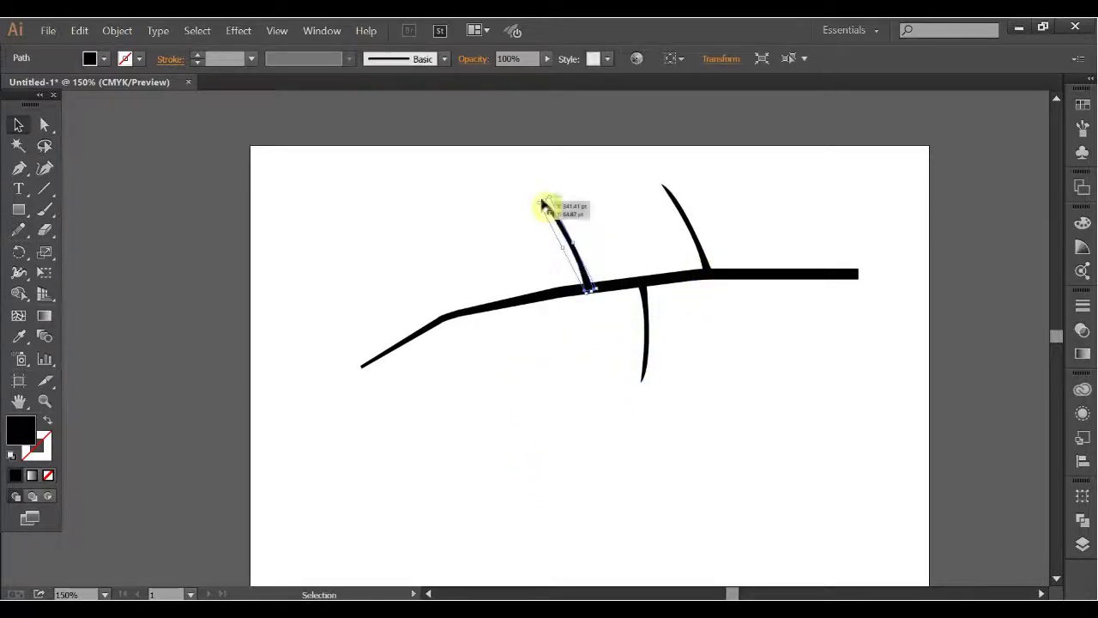
pyautogui.moveTo(643, 377)
pyautogui.mouseDown()
pyautogui.moveTo(533, 396)
pyautogui.moveTo(536, 356)
pyautogui.mouseUp()
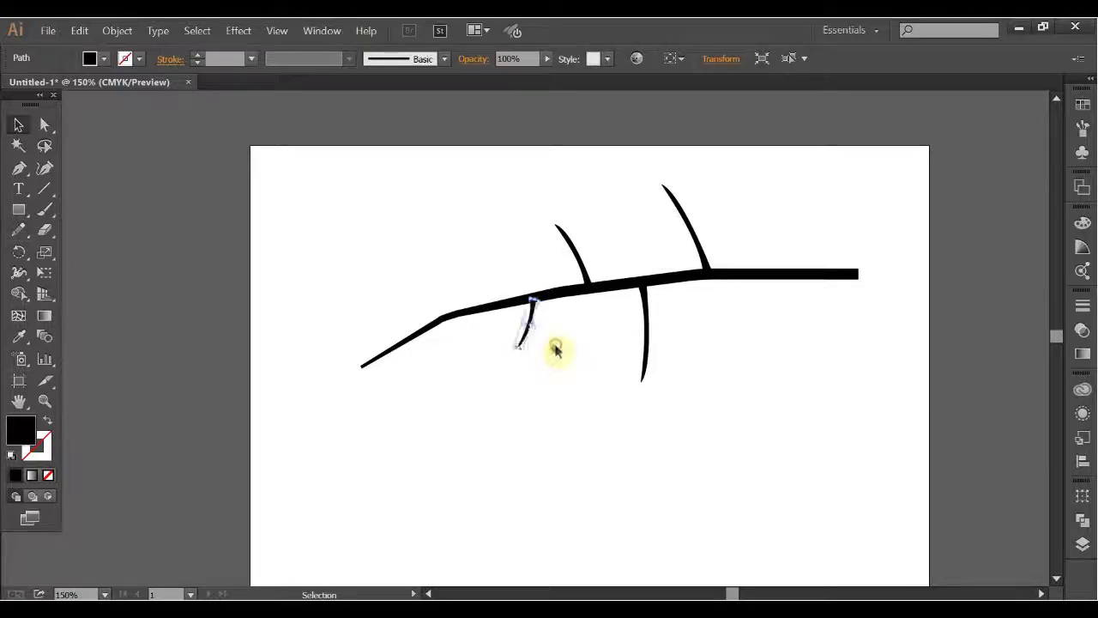
# Place a shortened twig copy further left and another copy below the branch
pyautogui.click(560, 352)
pyautogui.moveTo(590, 281); pyautogui.dragTo(461, 310)
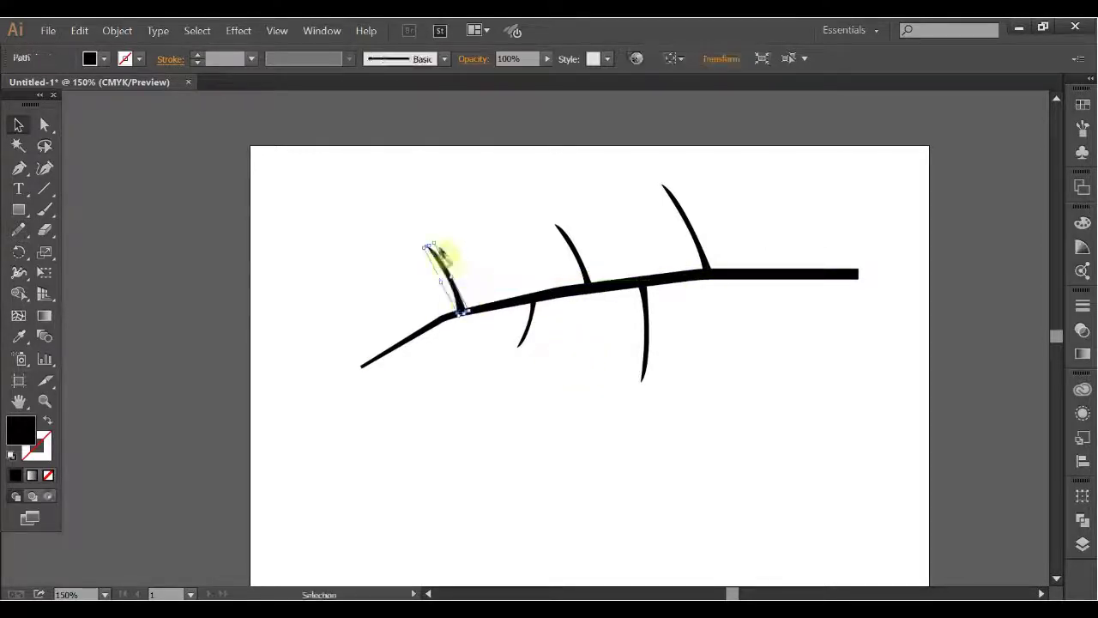
pyautogui.click(386, 267)
pyautogui.moveTo(433, 257)
pyautogui.mouseDown()
pyautogui.moveTo(448, 287)
pyautogui.moveTo(430, 265)
pyautogui.mouseUp()
pyautogui.click(448, 302)
pyautogui.moveTo(515, 356); pyautogui.dragTo(510, 374)
pyautogui.click(694, 229)
pyautogui.click(678, 330)
# Widen the vertical lower twig, reshape the small upper twig, and hang another twig from the branch
pyautogui.click(645, 334)
pyautogui.moveTo(650, 333); pyautogui.dragTo(658, 333)
pyautogui.click(618, 317)
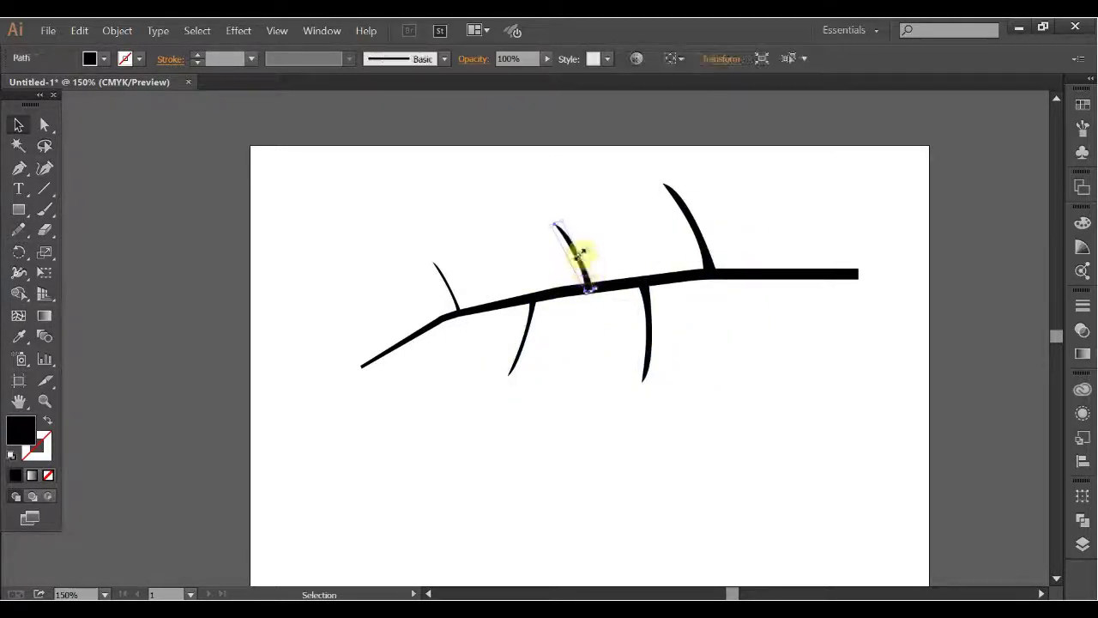
pyautogui.moveTo(582, 252); pyautogui.dragTo(571, 245)
pyautogui.click(572, 361)
pyautogui.click(453, 287)
pyautogui.moveTo(476, 318)
pyautogui.mouseDown()
pyautogui.moveTo(399, 410)
pyautogui.moveTo(415, 402)
pyautogui.moveTo(412, 372)
pyautogui.mouseUp()
pyautogui.click(481, 381)
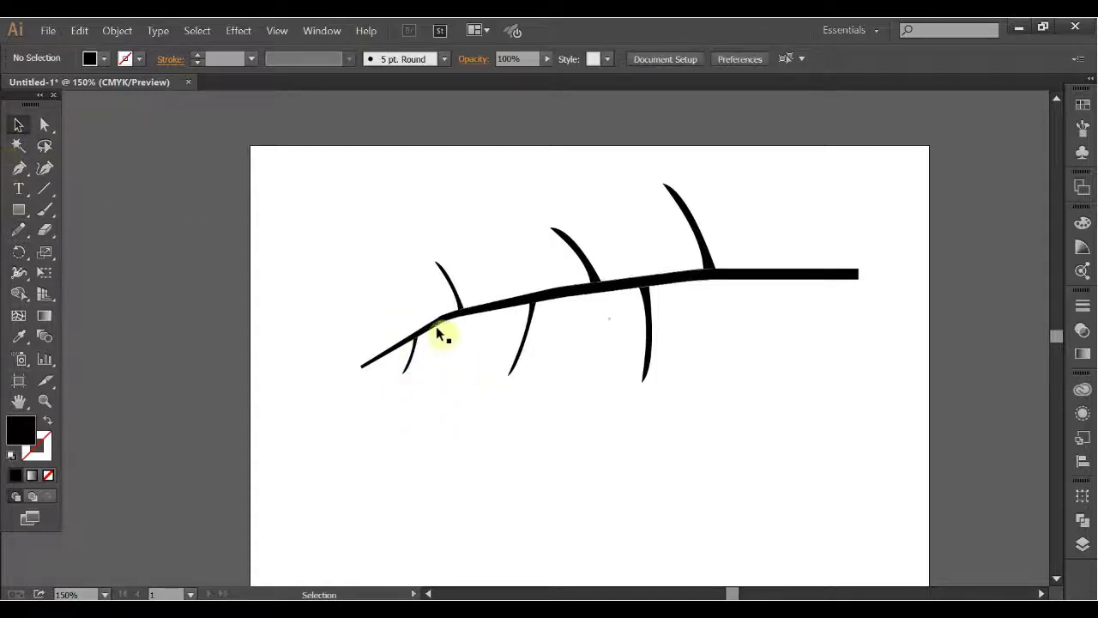
# Add a thin twig copy higher up and zoom in to check it
pyautogui.moveTo(705, 252)
pyautogui.mouseDown()
pyautogui.moveTo(601, 265)
pyautogui.moveTo(601, 245)
pyautogui.moveTo(582, 260)
pyautogui.moveTo(584, 375)
pyautogui.mouseUp()
pyautogui.hotkey('ctrl', '=')
pyautogui.hotkey('ctrl', '=')
pyautogui.hotkey('ctrl', '=')
pyautogui.click(641, 286)
pyautogui.hotkey('ctrl', '-')
pyautogui.hotkey('ctrl', '-')
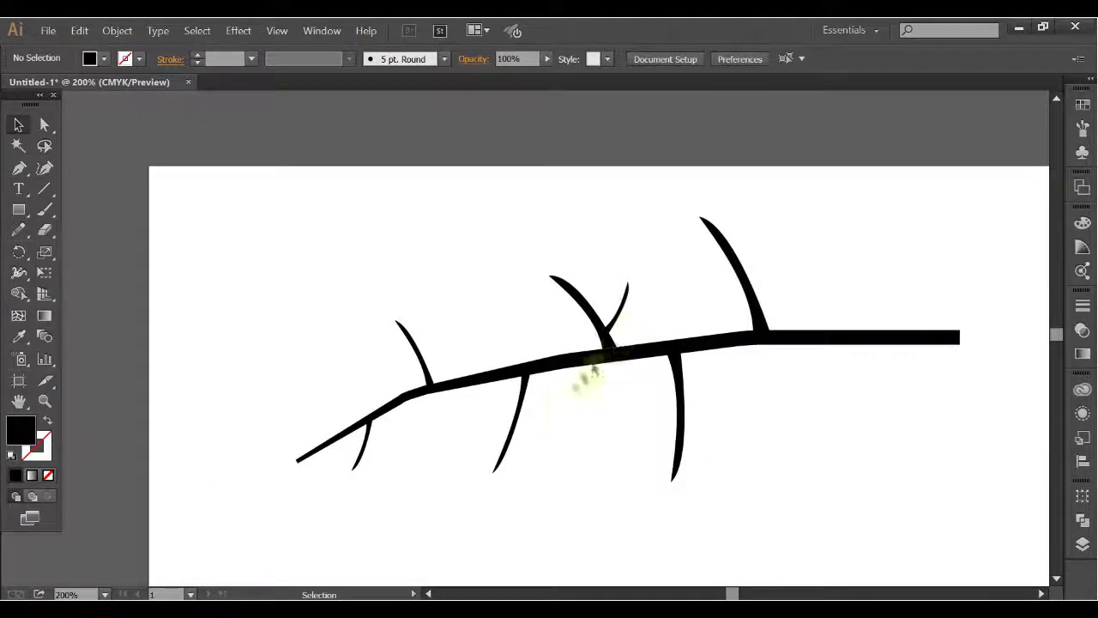
# Reshape a thin twig into a small diagonal offshoot and stretch it into position
pyautogui.click(571, 434)
pyautogui.moveTo(576, 434); pyautogui.dragTo(551, 334)
pyautogui.moveTo(556, 377); pyautogui.dragTo(571, 314)
pyautogui.click(487, 251)
pyautogui.click(519, 319)
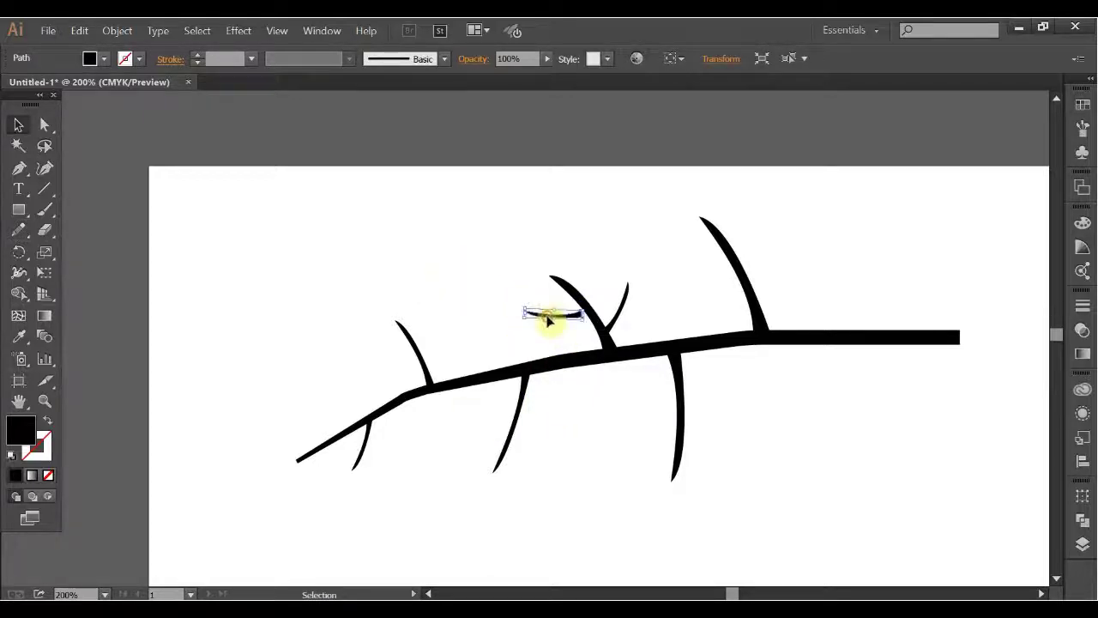
pyautogui.click(496, 346)
pyautogui.moveTo(420, 368); pyautogui.dragTo(446, 299)
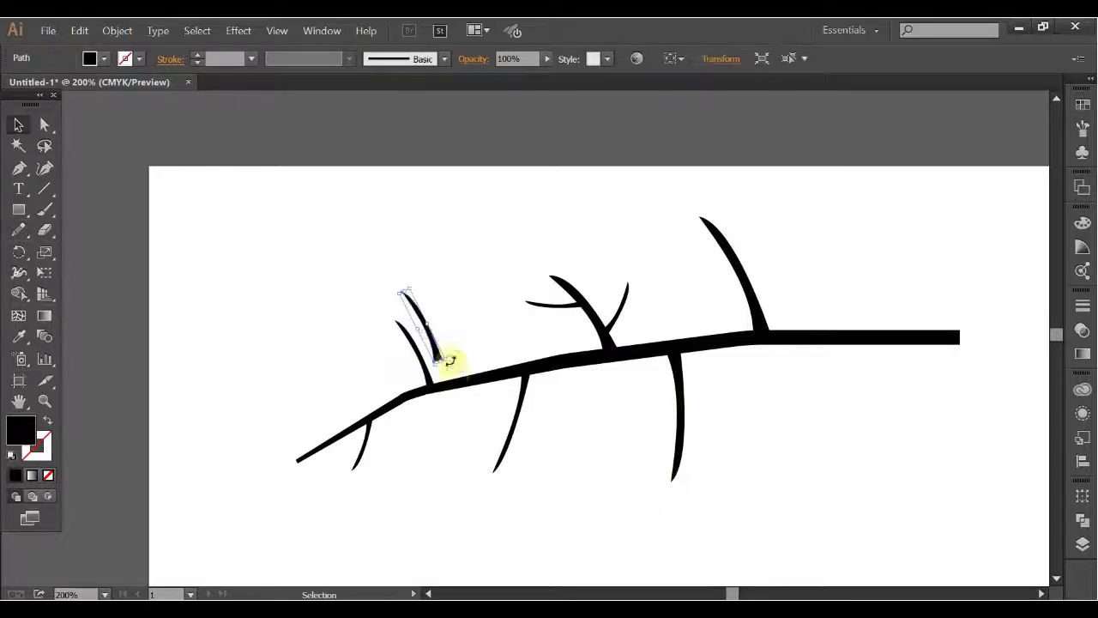
pyautogui.scroll(3, 429, 337)
pyautogui.moveTo(436, 338)
pyautogui.mouseDown()
pyautogui.moveTo(546, 286)
pyautogui.moveTo(511, 319)
pyautogui.mouseUp()
# Duplicate a twig beside the small offshoot and rotate it into place
pyautogui.moveTo(853, 245); pyautogui.dragTo(335, 355)
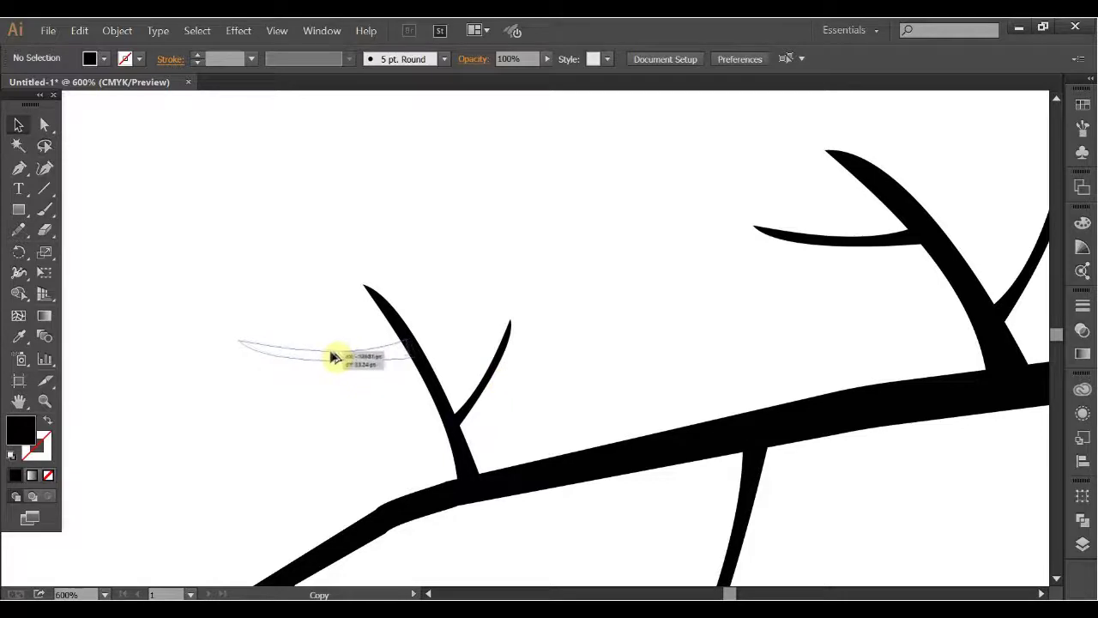
pyautogui.moveTo(241, 329)
pyautogui.mouseDown()
pyautogui.moveTo(264, 305)
pyautogui.moveTo(392, 385)
pyautogui.mouseUp()
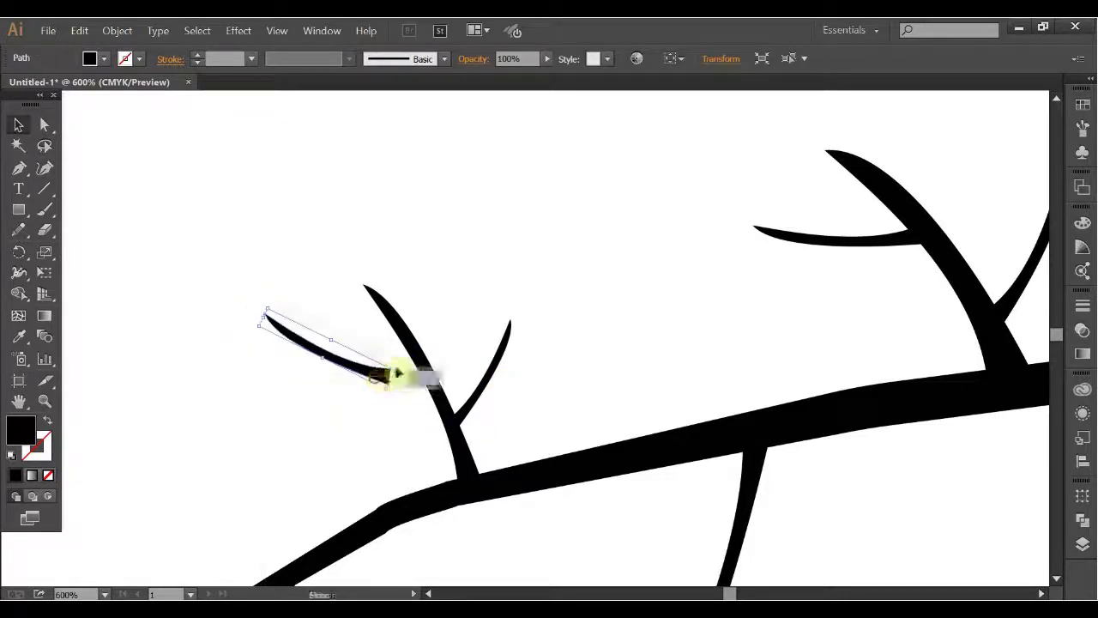
pyautogui.click(375, 407)
pyautogui.hotkey('ctrl', '-')
pyautogui.hotkey('ctrl', '-')
pyautogui.hotkey('ctrl', '-')
pyautogui.scroll(1, 348, 423)
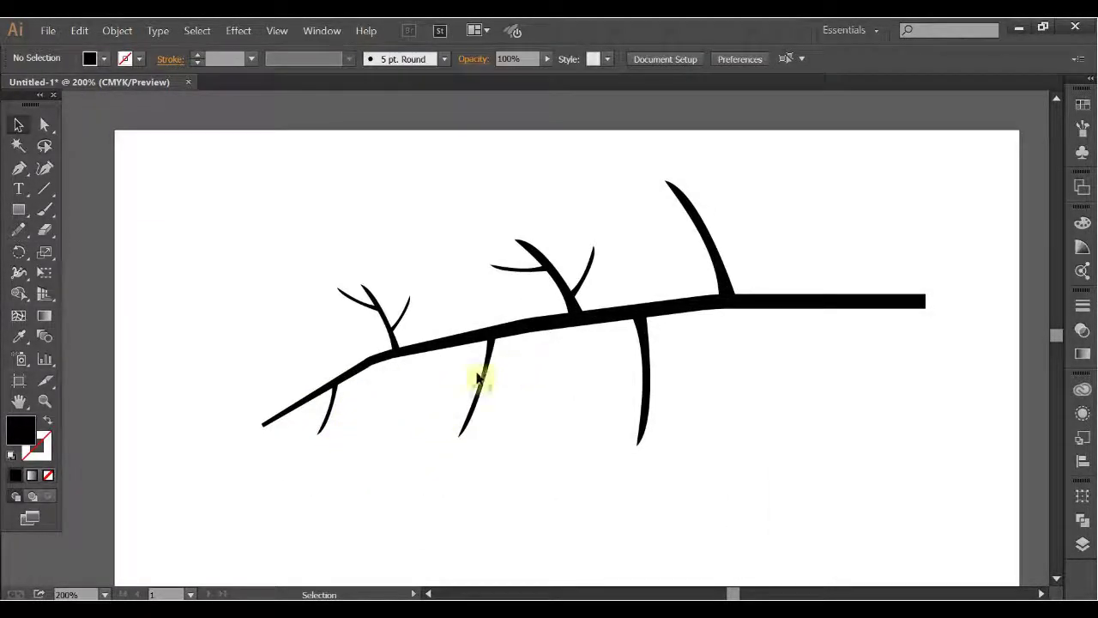
pyautogui.click(519, 273)
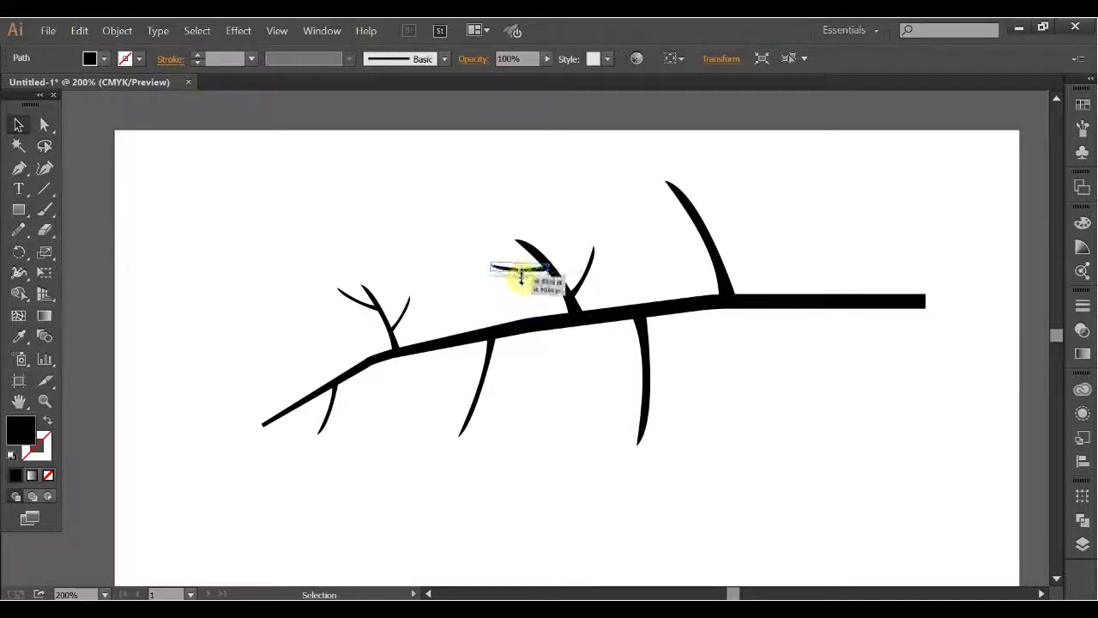
pyautogui.moveTo(521, 275); pyautogui.dragTo(528, 277)
pyautogui.click(528, 277)
# Copy a twig, tilt and shrink it, and angle it against the right hanging branch
pyautogui.moveTo(637, 352)
pyautogui.mouseDown()
pyautogui.moveTo(608, 404)
pyautogui.moveTo(613, 498)
pyautogui.moveTo(657, 434)
pyautogui.moveTo(648, 403)
pyautogui.mouseUp()
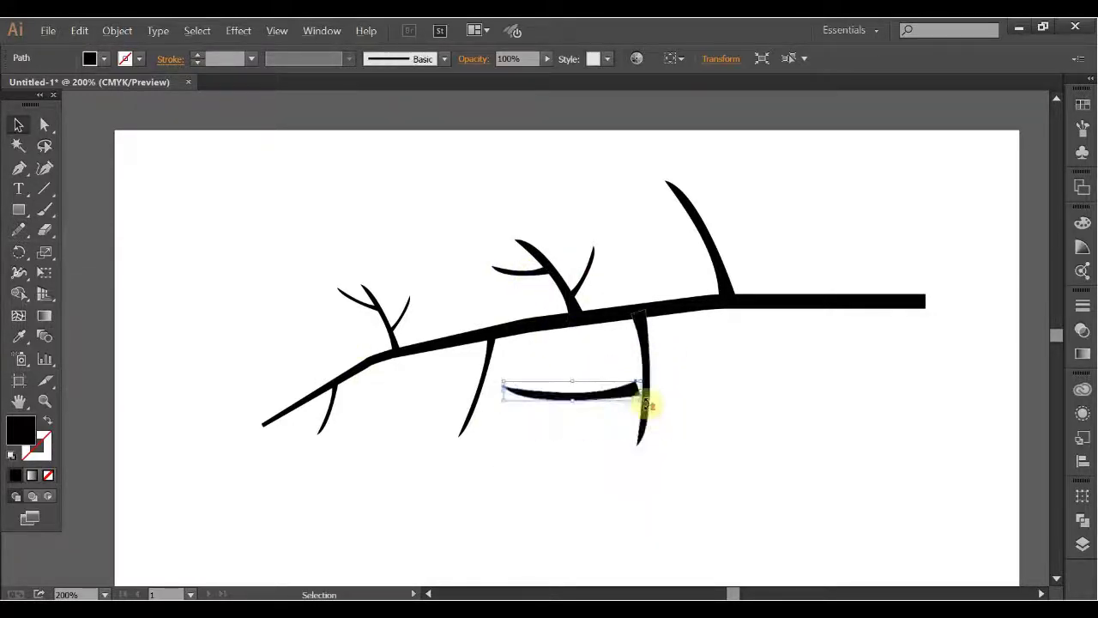
pyautogui.scroll(2, 648, 403)
pyautogui.moveTo(358, 351)
pyautogui.mouseDown()
pyautogui.moveTo(392, 310)
pyautogui.moveTo(472, 350)
pyautogui.mouseUp()
pyautogui.moveTo(549, 369); pyautogui.dragTo(610, 398)
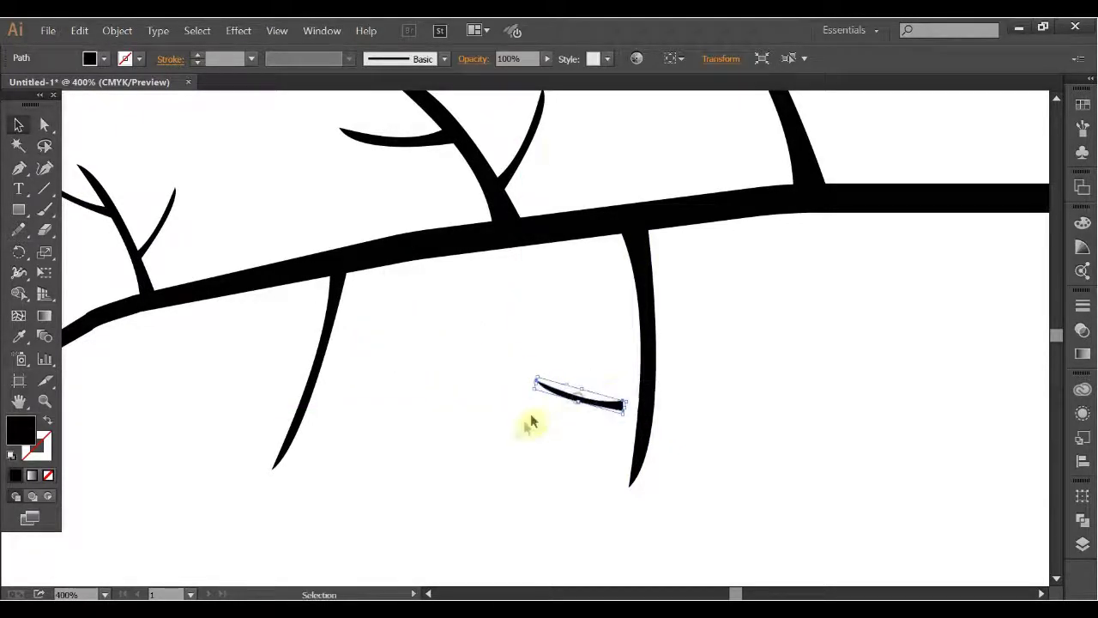
pyautogui.moveTo(612, 441)
pyautogui.mouseDown()
pyautogui.moveTo(571, 392)
pyautogui.moveTo(686, 314)
pyautogui.moveTo(742, 343)
pyautogui.moveTo(704, 318)
pyautogui.mouseUp()
pyautogui.click(304, 337)
pyautogui.scroll(-1, 412, 301)
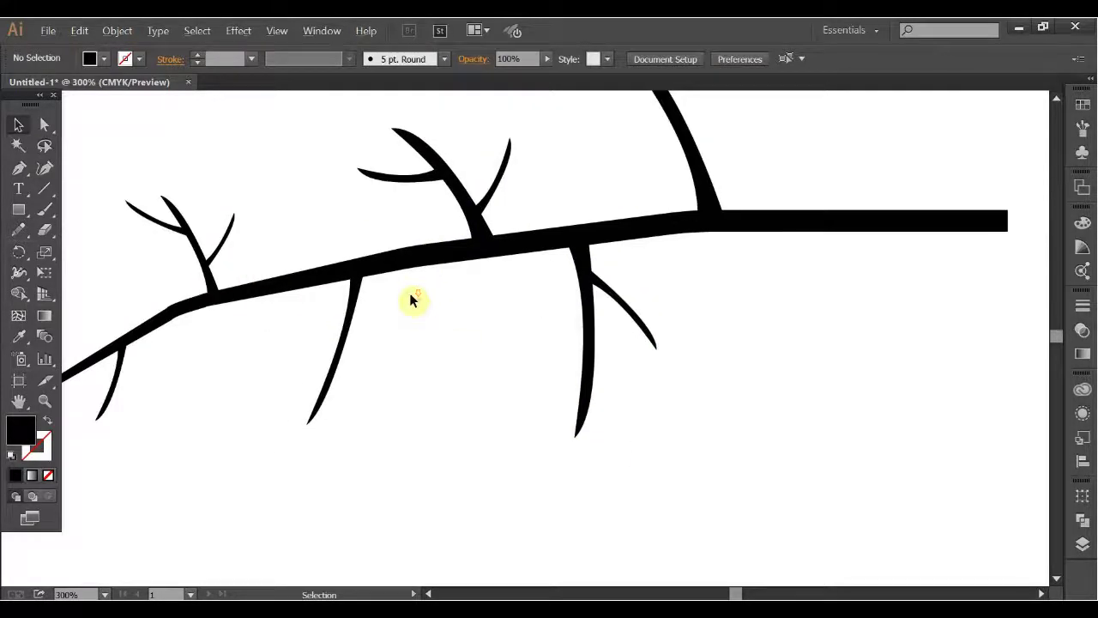
# Add further twig copies beside the right and middle hanging branches
pyautogui.moveTo(496, 193)
pyautogui.mouseDown()
pyautogui.moveTo(489, 380)
pyautogui.moveTo(527, 283)
pyautogui.moveTo(559, 380)
pyautogui.mouseUp()
pyautogui.click(378, 324)
pyautogui.scroll(-1, 171, 289)
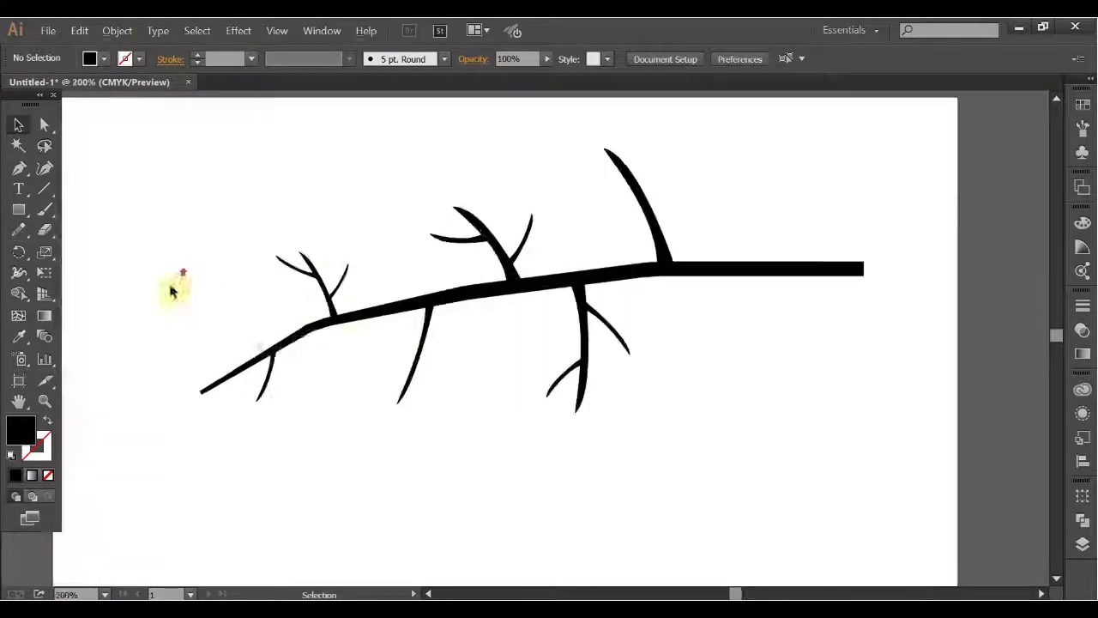
pyautogui.scroll(1, 318, 335)
pyautogui.moveTo(646, 224)
pyautogui.mouseDown()
pyautogui.moveTo(546, 399)
pyautogui.moveTo(569, 338)
pyautogui.moveTo(506, 296)
pyautogui.mouseUp()
pyautogui.click(295, 380)
pyautogui.moveTo(502, 378)
pyautogui.mouseDown()
pyautogui.moveTo(515, 386)
pyautogui.moveTo(519, 432)
pyautogui.moveTo(508, 386)
pyautogui.mouseUp()
pyautogui.scroll(1, 498, 403)
pyautogui.click(576, 363)
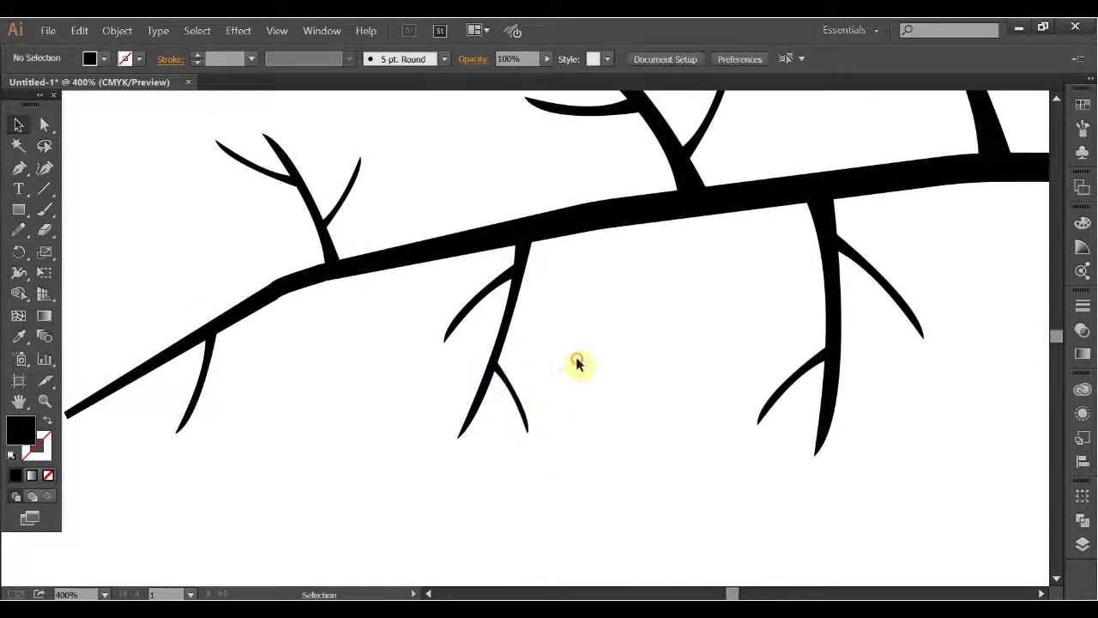
pyautogui.scroll(-3, 592, 343)
# Copy two twigs onto the tall upper-right branch
pyautogui.moveTo(588, 265)
pyautogui.mouseDown()
pyautogui.moveTo(715, 273)
pyautogui.moveTo(699, 241)
pyautogui.mouseUp()
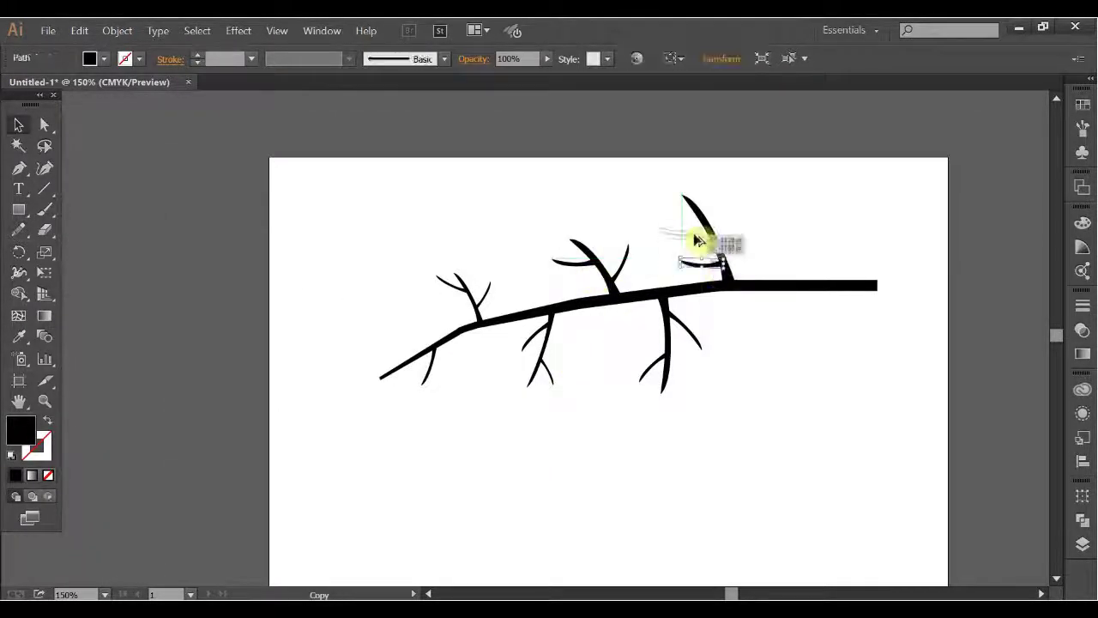
pyautogui.scroll(3, 731, 230)
pyautogui.moveTo(585, 224); pyautogui.dragTo(591, 262)
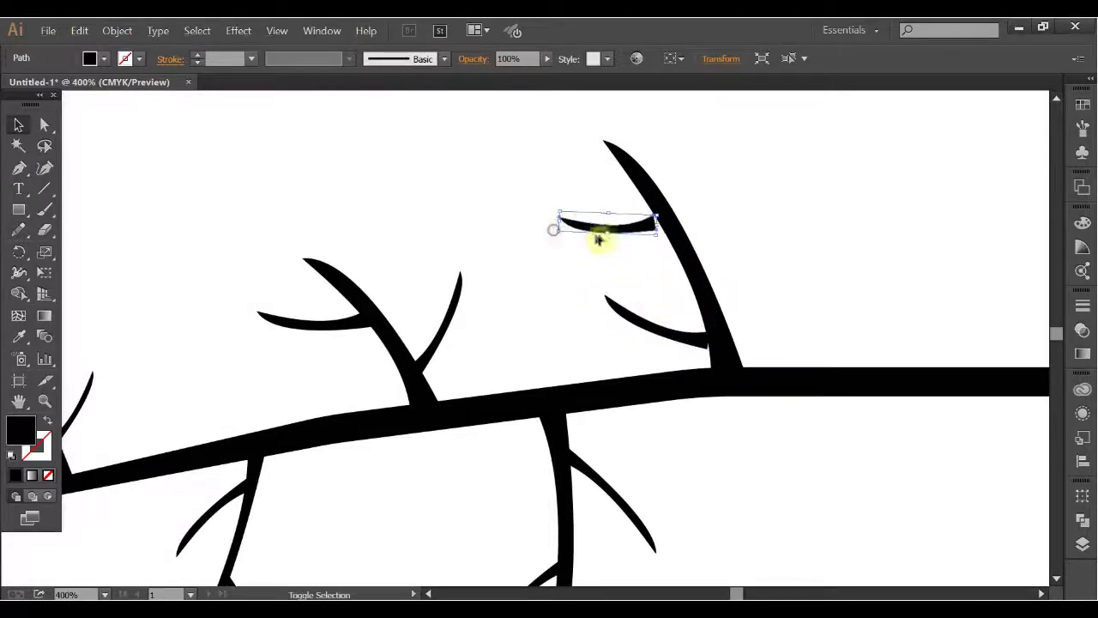
pyautogui.click(549, 266)
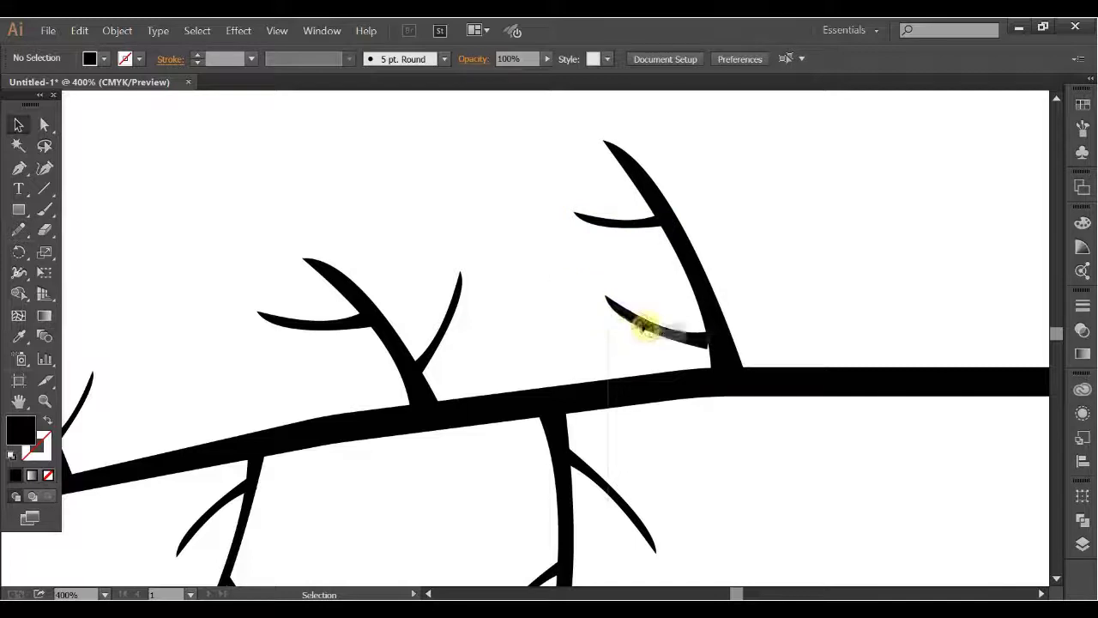
pyautogui.moveTo(445, 350); pyautogui.dragTo(725, 244)
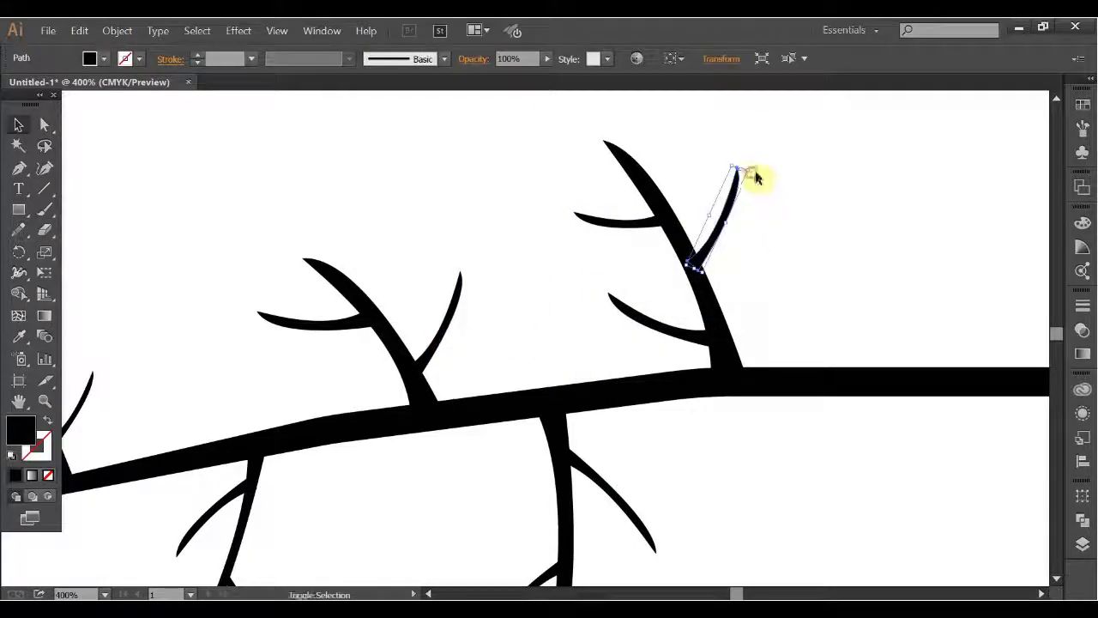
pyautogui.click(477, 260)
pyautogui.scroll(-3, 188, 380)
pyautogui.scroll(2, 189, 380)
# Add shrunk and rotated twig copies onto the small branches near the left end
pyautogui.moveTo(559, 334); pyautogui.dragTo(318, 409)
pyautogui.scroll(1, 386, 343)
pyautogui.moveTo(386, 343); pyautogui.dragTo(356, 375)
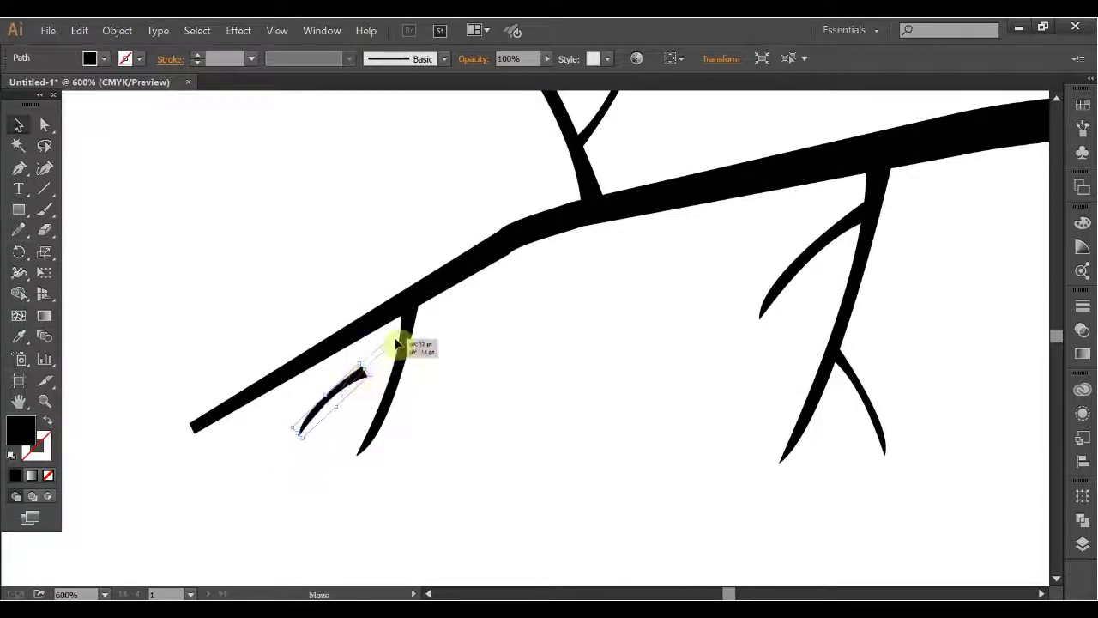
pyautogui.moveTo(398, 345); pyautogui.dragTo(446, 304)
pyautogui.moveTo(865, 400)
pyautogui.mouseDown()
pyautogui.moveTo(535, 510)
pyautogui.moveTo(398, 420)
pyautogui.mouseUp()
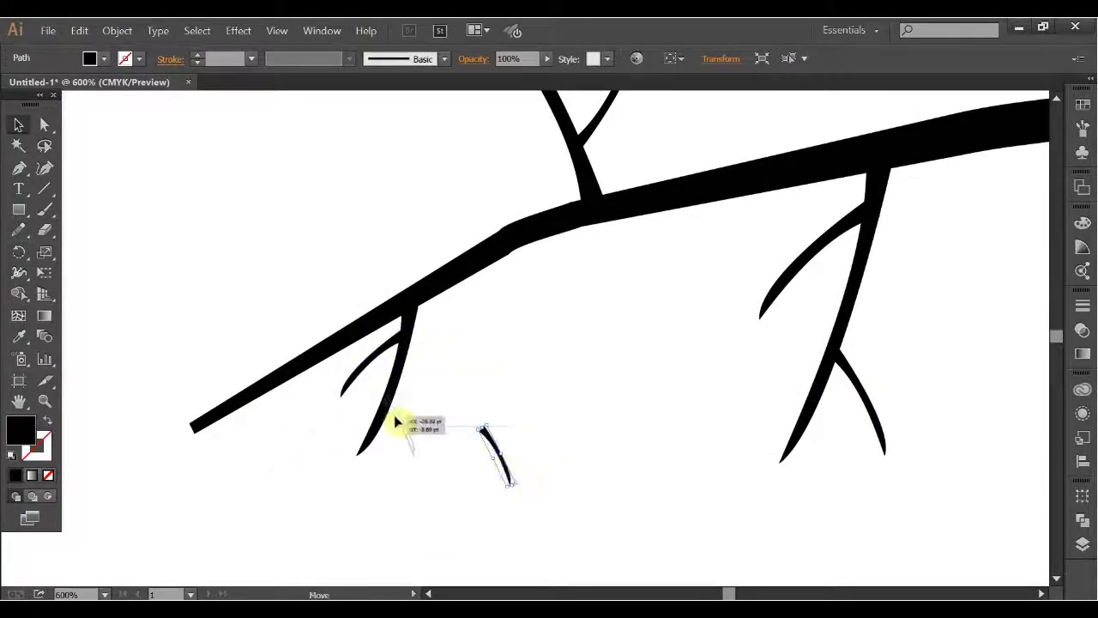
pyautogui.moveTo(392, 355)
pyautogui.mouseDown()
pyautogui.moveTo(318, 294)
pyautogui.moveTo(303, 342)
pyautogui.moveTo(314, 343)
pyautogui.mouseUp()
# Duplicate a twig onto the branch's left end and rotate it to continue the tip
pyautogui.hotkey('ctrl', '-')
pyautogui.hotkey('ctrl', '-')
pyautogui.hotkey('ctrl', '-')
pyautogui.scroll(2, 182, 301)
pyautogui.scroll(2, 228, 326)
pyautogui.scroll(1, 140, 203)
pyautogui.click(44, 124)
pyautogui.click(253, 346)
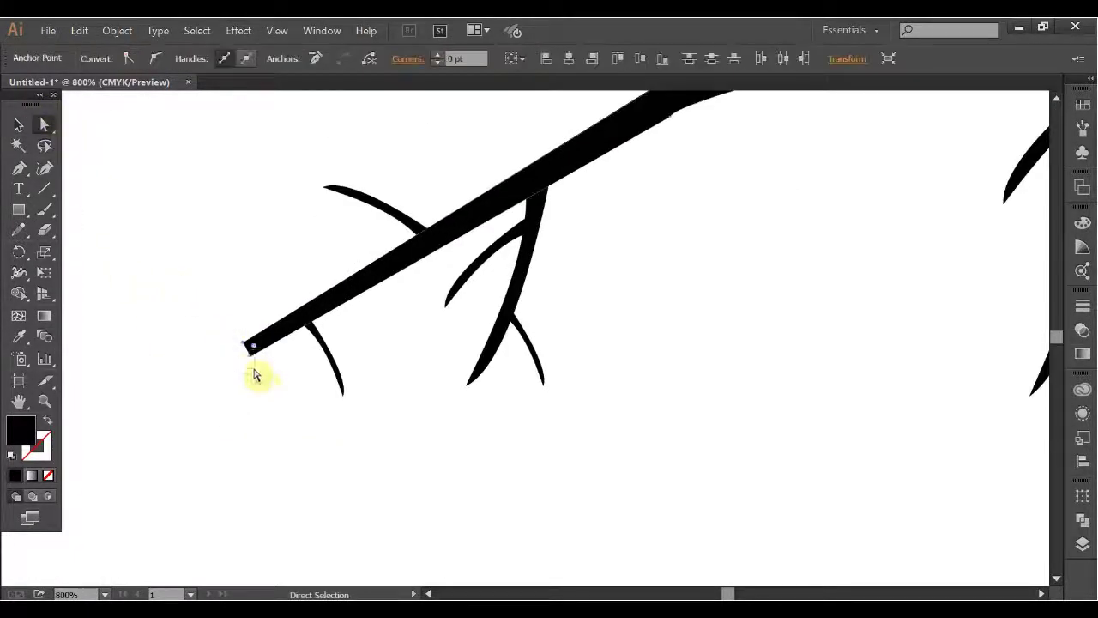
pyautogui.press('v')
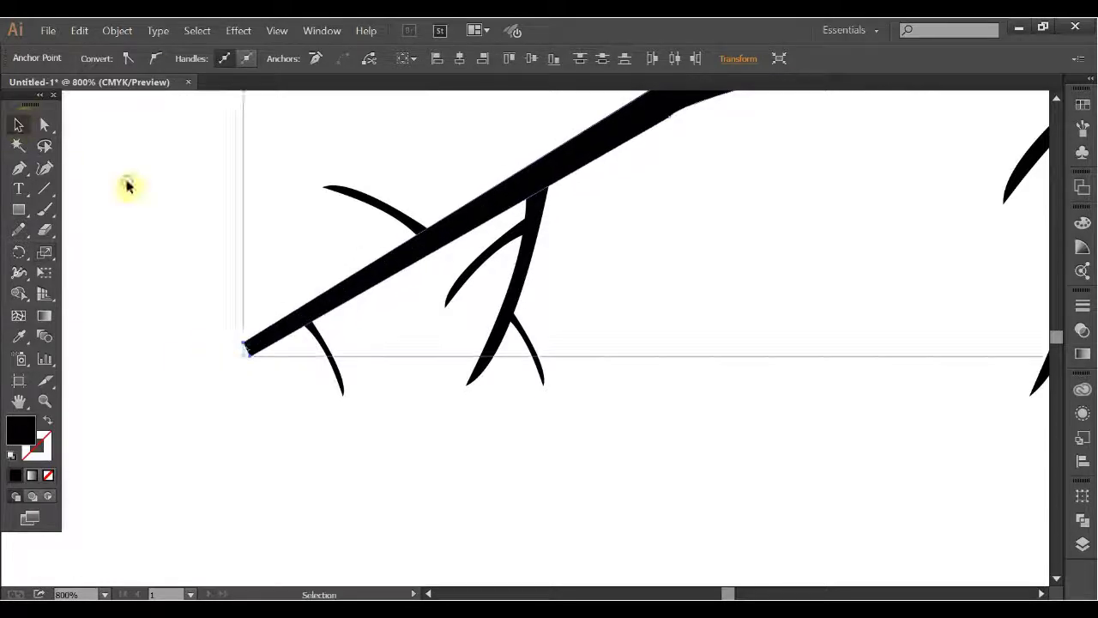
pyautogui.click(127, 186)
pyautogui.moveTo(353, 196)
pyautogui.mouseDown()
pyautogui.moveTo(245, 225)
pyautogui.moveTo(269, 284)
pyautogui.moveTo(249, 367)
pyautogui.moveTo(215, 371)
pyautogui.moveTo(220, 380)
pyautogui.mouseUp()
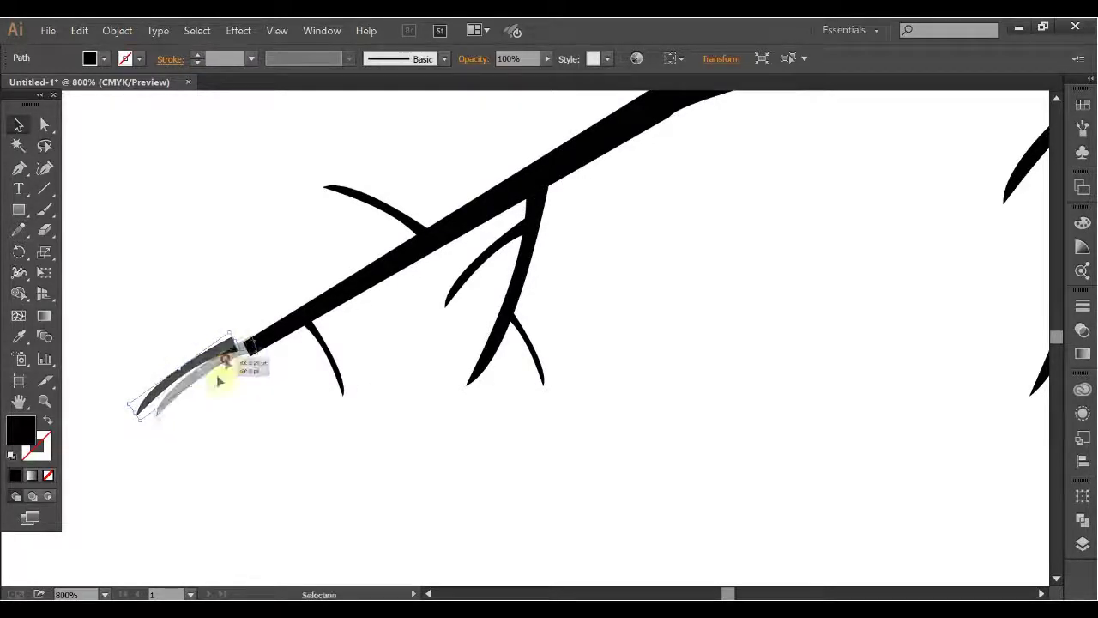
pyautogui.scroll(2, 220, 380)
pyautogui.moveTo(265, 301)
pyautogui.mouseDown()
pyautogui.moveTo(282, 257)
pyautogui.moveTo(269, 326)
pyautogui.mouseUp()
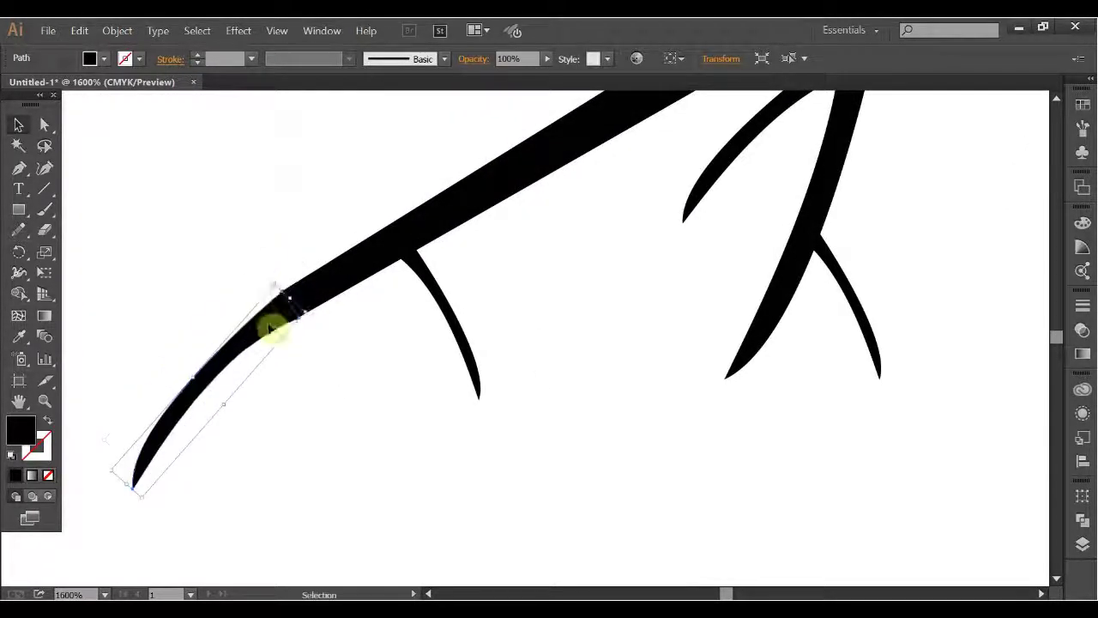
pyautogui.click(289, 350)
# Merge the rotated twig into the branch tip with the Shape Builder tool
pyautogui.moveTo(238, 263); pyautogui.dragTo(356, 373)
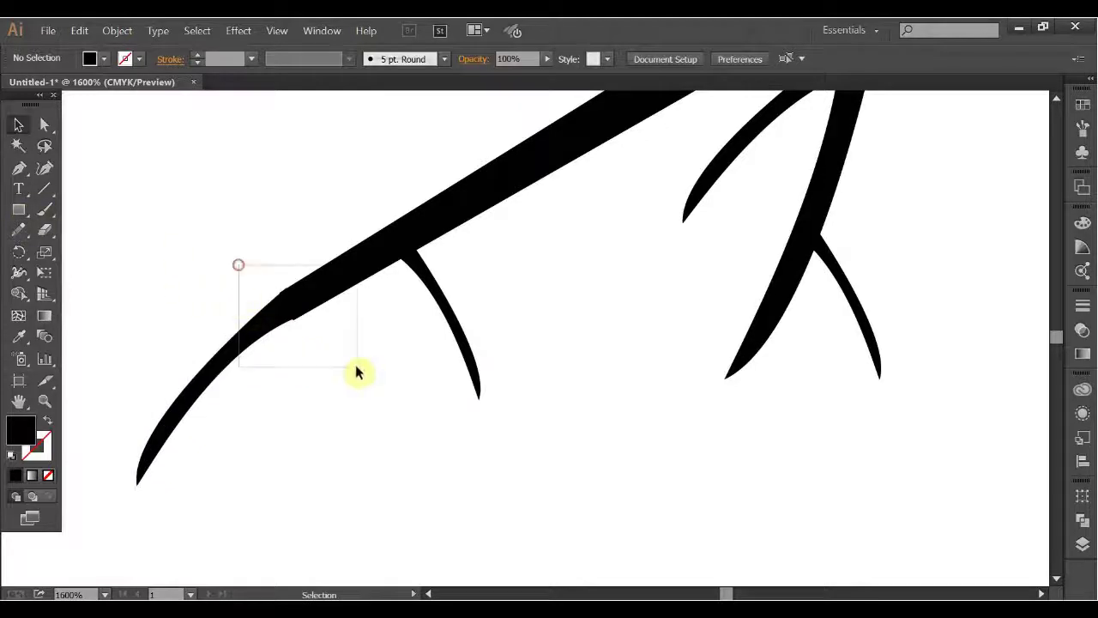
pyautogui.click(19, 294)
pyautogui.scroll(2, 265, 318)
pyautogui.scroll(2, 266, 318)
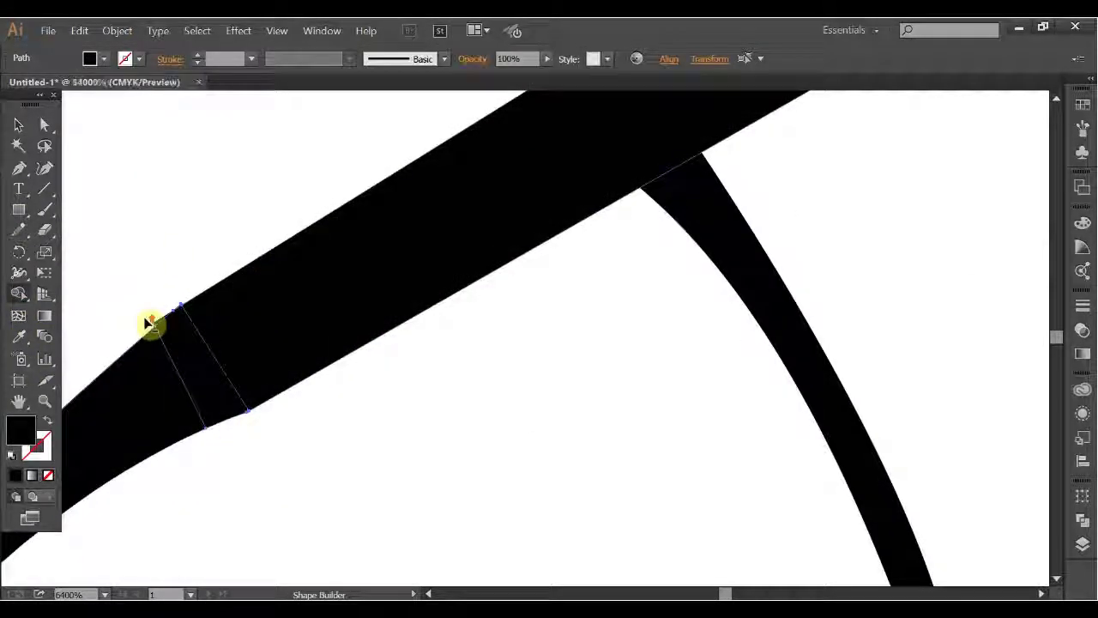
pyautogui.scroll(3, 149, 321)
pyautogui.scroll(2, 249, 357)
pyautogui.moveTo(248, 356); pyautogui.dragTo(228, 507)
pyautogui.press('v')
# Select all the artwork and bring up the Pathfinder panel
pyautogui.scroll(-5, 191, 181)
pyautogui.scroll(-3, 232, 198)
pyautogui.scroll(-3, 243, 197)
pyautogui.scroll(2, 863, 147)
pyautogui.scroll(-2, 728, 515)
pyautogui.hotkey('ctrl', 'a')
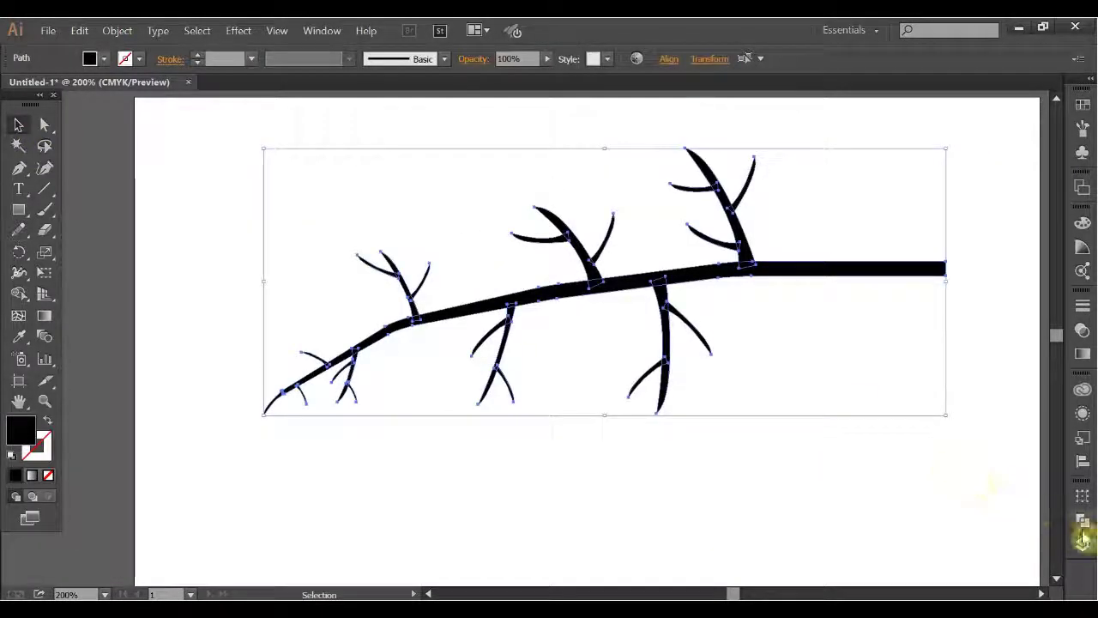
pyautogui.click(1082, 519)
pyautogui.click(816, 520)
pyautogui.moveTo(19, 272); pyautogui.dragTo(76, 314)
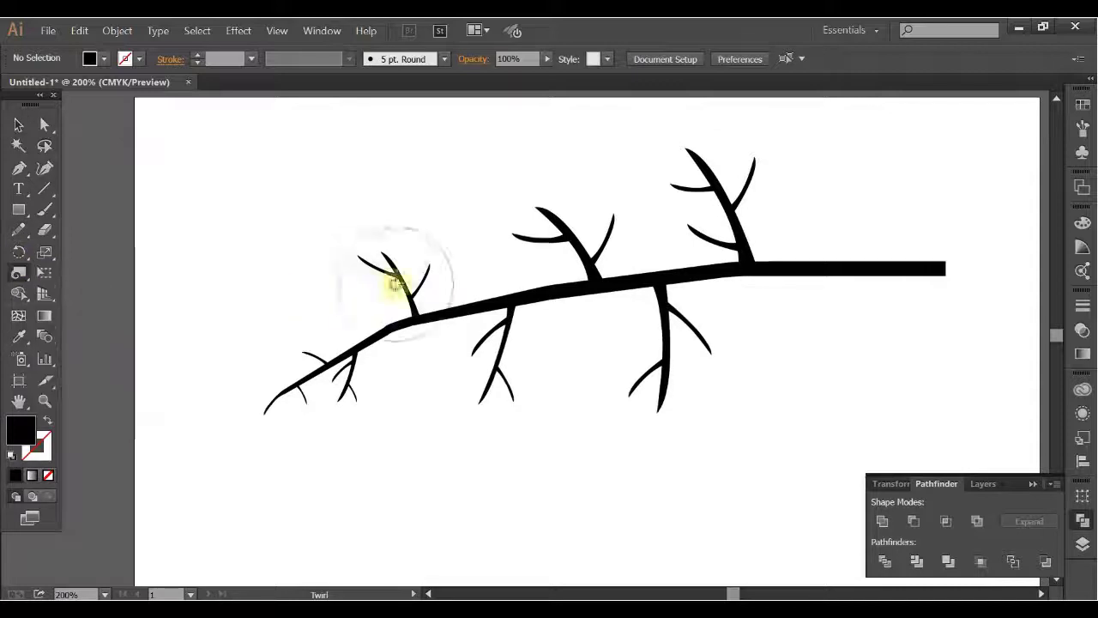
# Set a Twirl tool intensity and curl the upper twigs and branches
pyautogui.doubleClick(19, 273)
pyautogui.click(576, 239)
pyautogui.click(588, 305)
pyautogui.click(558, 490)
pyautogui.click(568, 242)
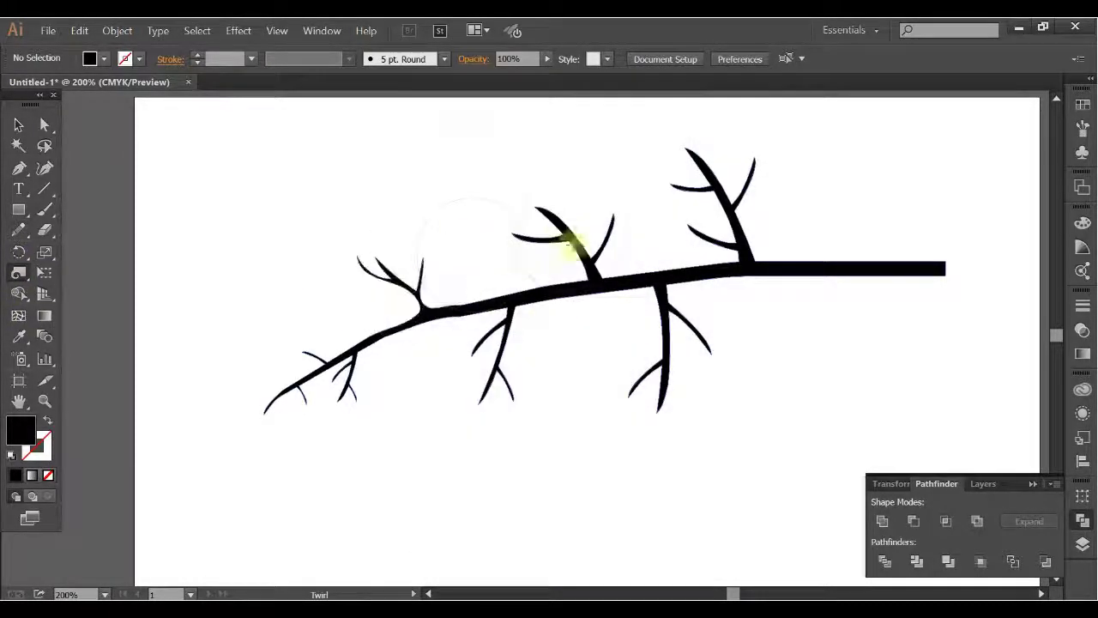
pyautogui.click(728, 215)
pyautogui.click(673, 344)
pyautogui.click(491, 378)
pyautogui.click(360, 345)
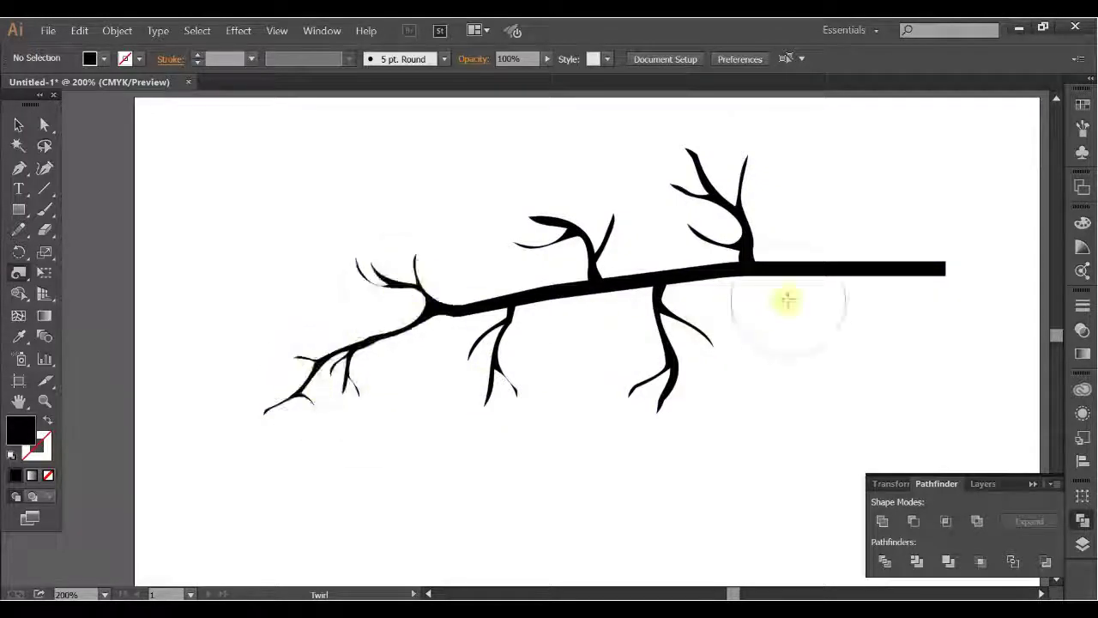
pyautogui.click(743, 315)
# Twirl the remaining branches and make the trunk's right end wavy
pyautogui.doubleClick(19, 273)
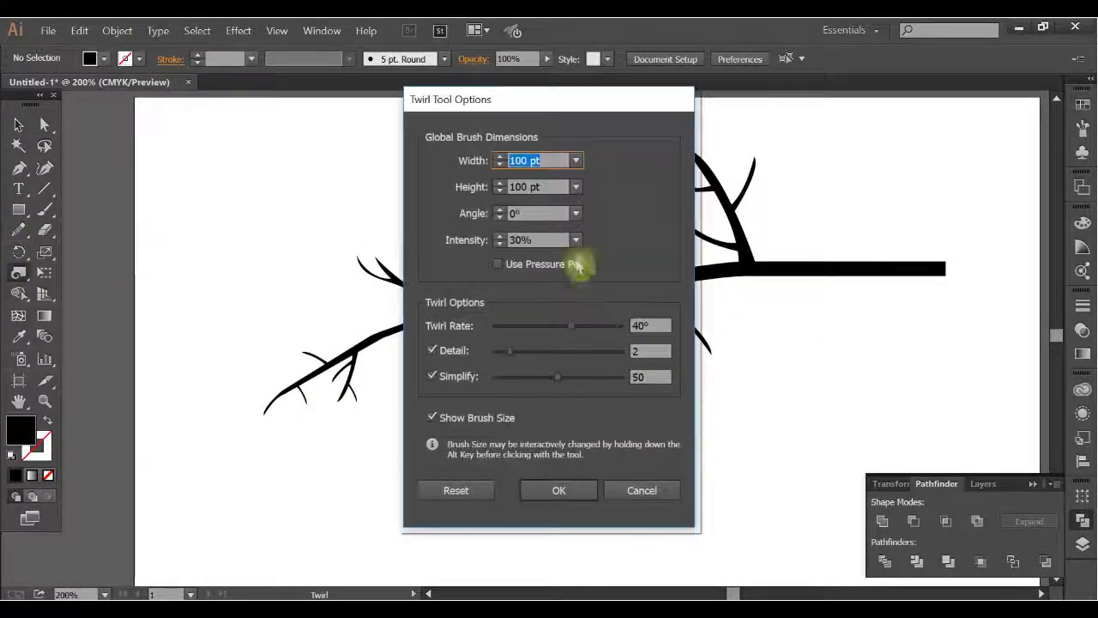
pyautogui.press('Return')
pyautogui.click(589, 245)
pyautogui.click(712, 185)
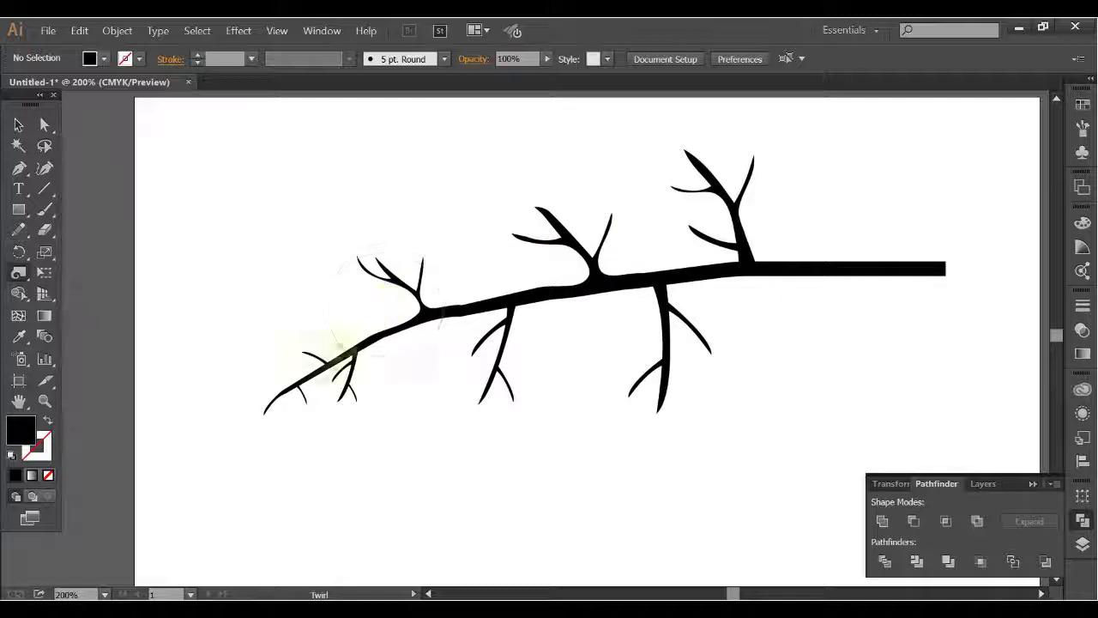
pyautogui.click(497, 357)
pyautogui.click(527, 294)
pyautogui.click(858, 269)
pyautogui.click(681, 257)
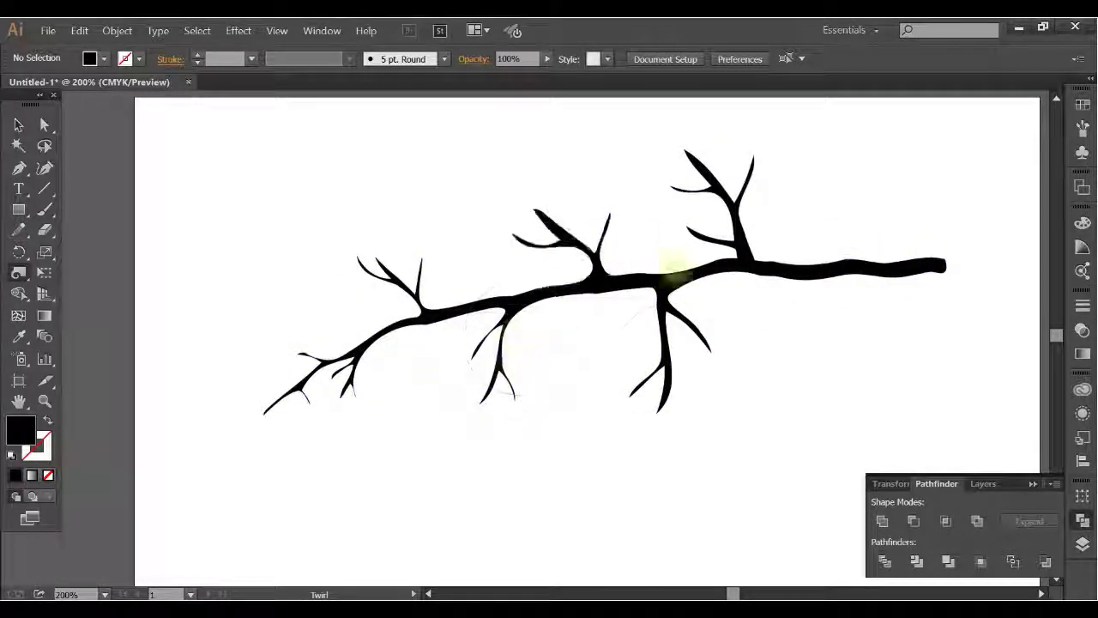